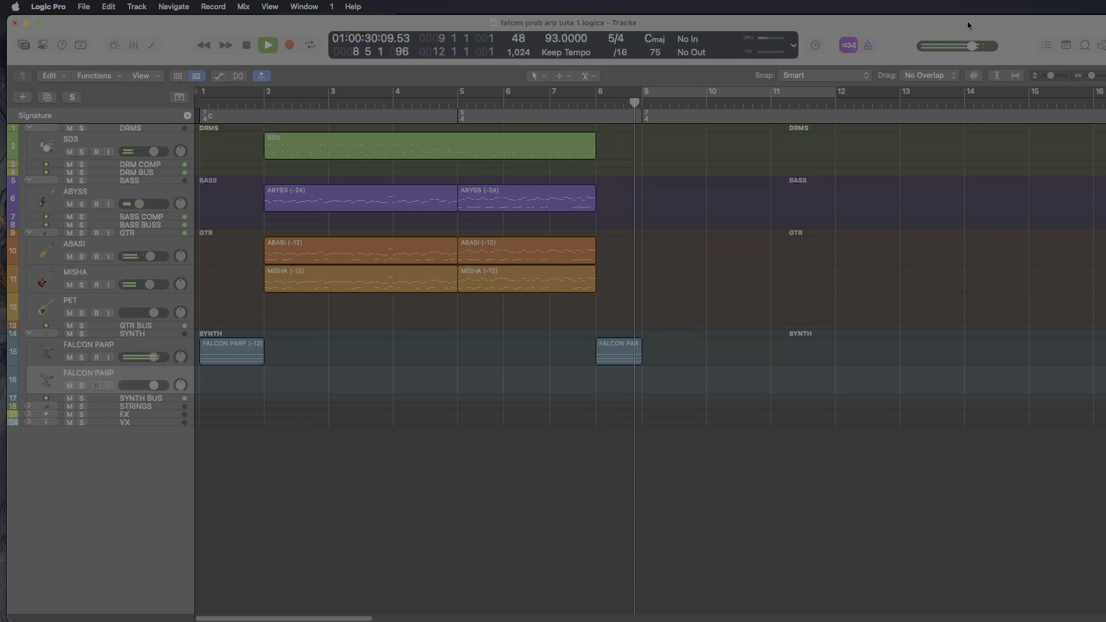
- Stop playback and bring up the Falcon editor for the FALCON PARP track to view the pluck guitar program
key(space)
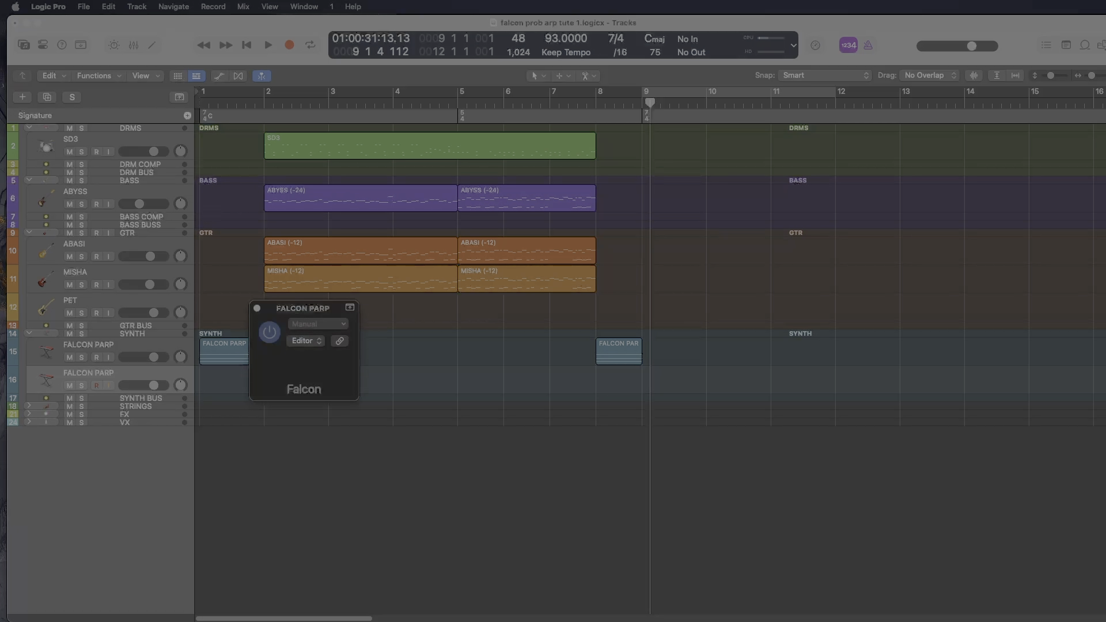
drag(795, 323, 922, 88)
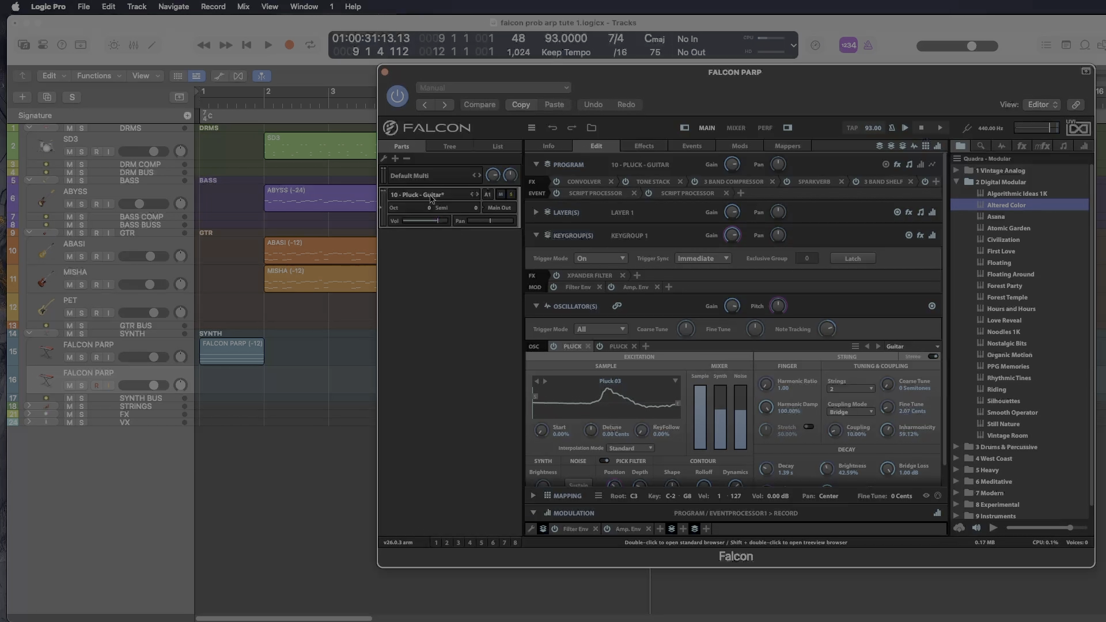
scroll(729, 254, down, 1)
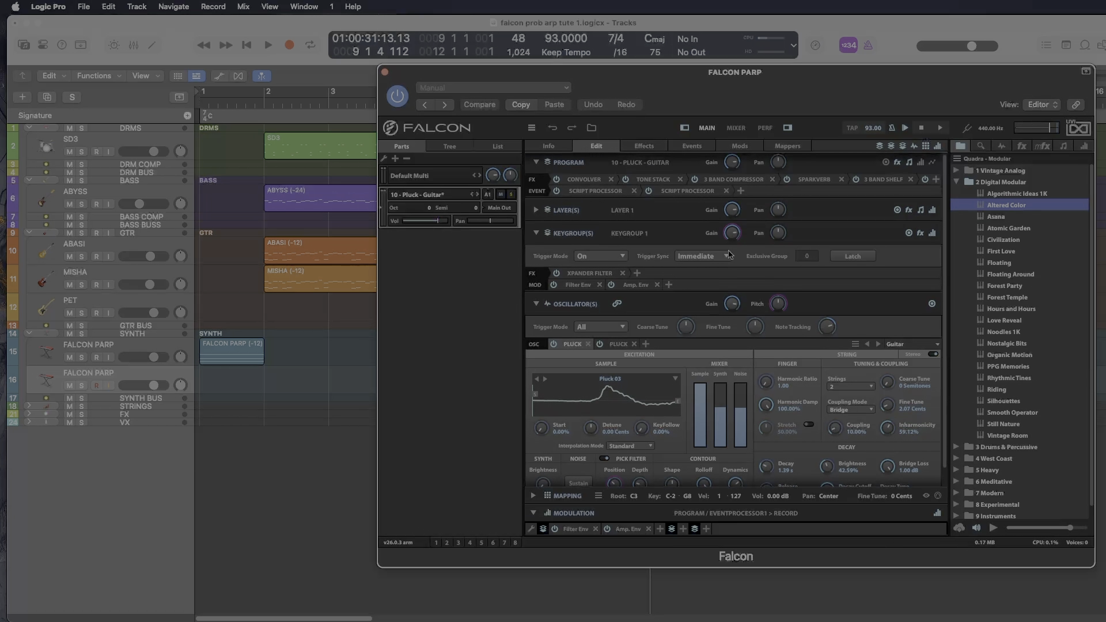
scroll(729, 254, down, 2)
scroll(729, 254, up, 2)
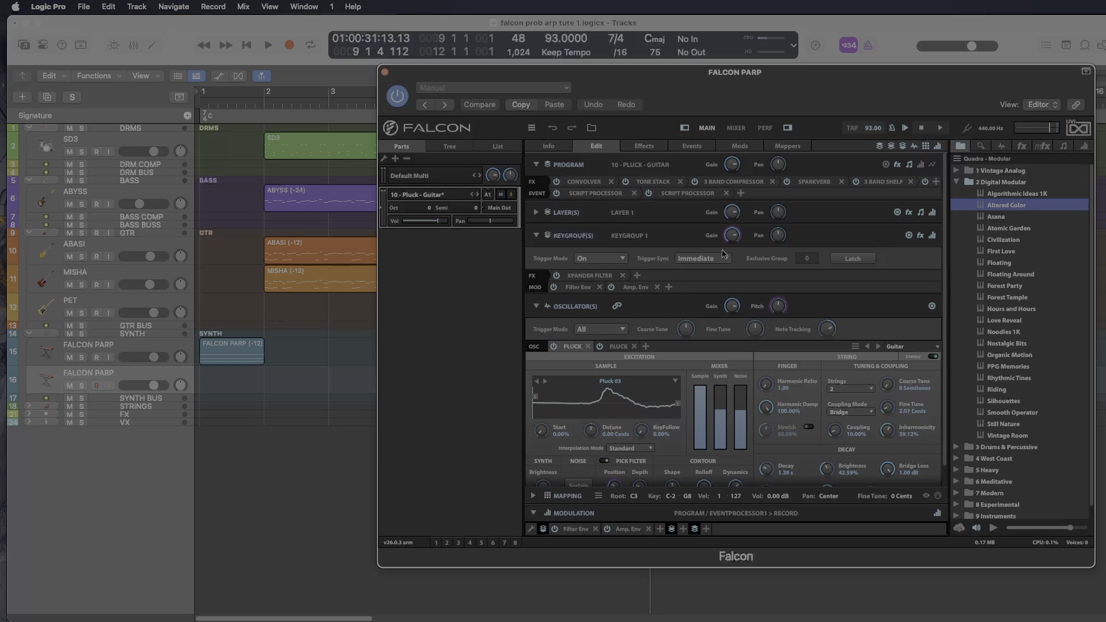
- Locate the Probability Arp script among the Sequencing script processors available for the program's event section
click(909, 166)
click(909, 165)
click(740, 193)
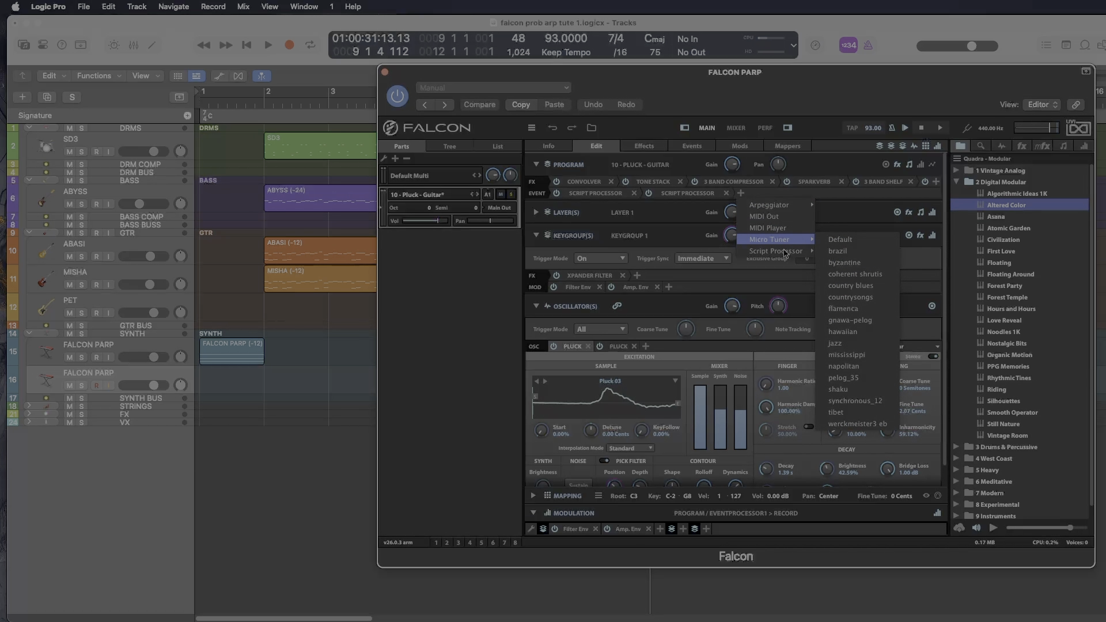
mouse_move(786, 253)
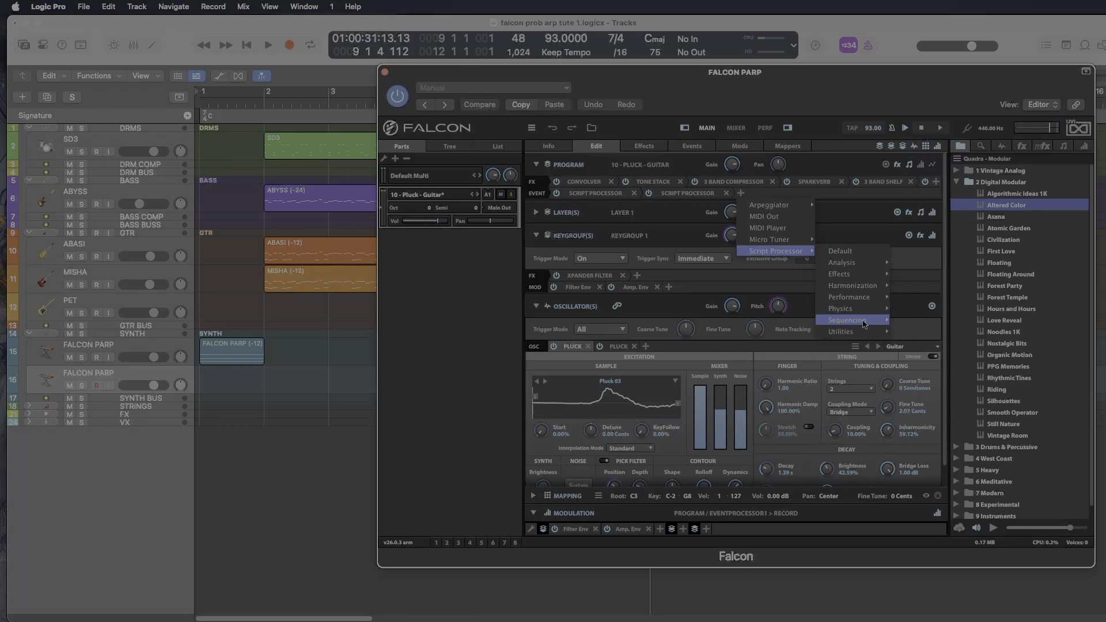
mouse_move(852, 320)
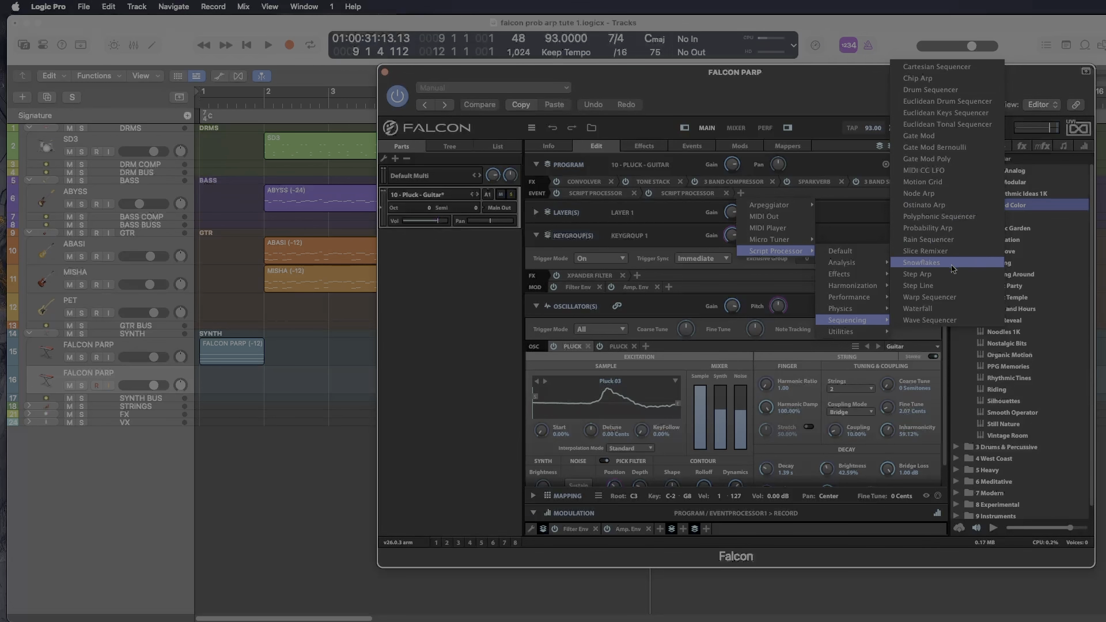
click(945, 229)
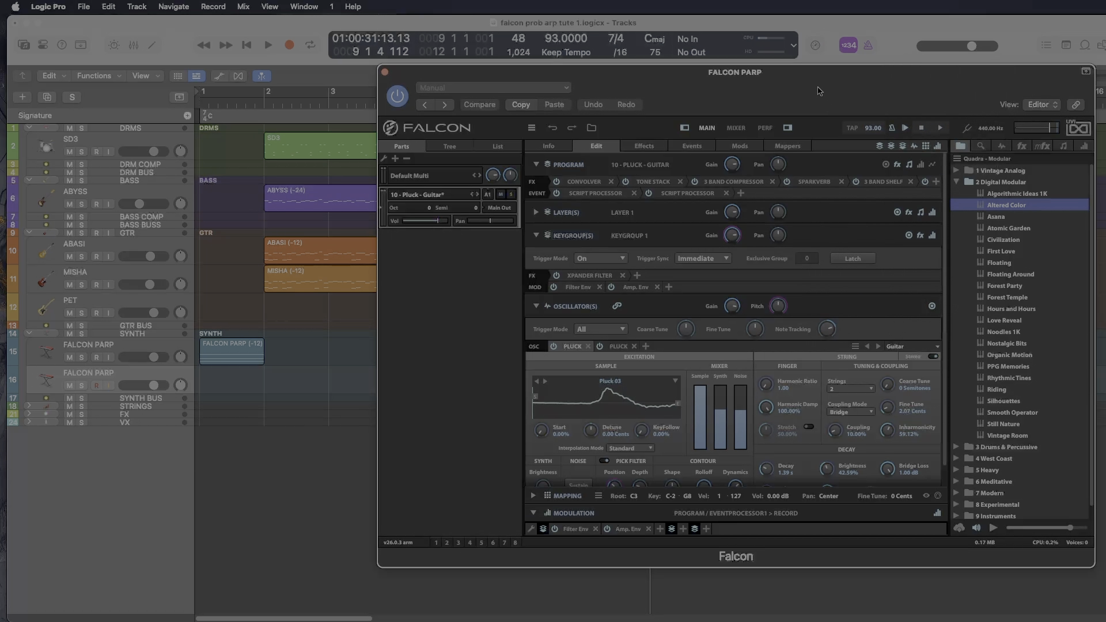
- Clear the MIDI Record script's buffer and return to the Probability Arp script's settings
scroll(591, 196, down, 1)
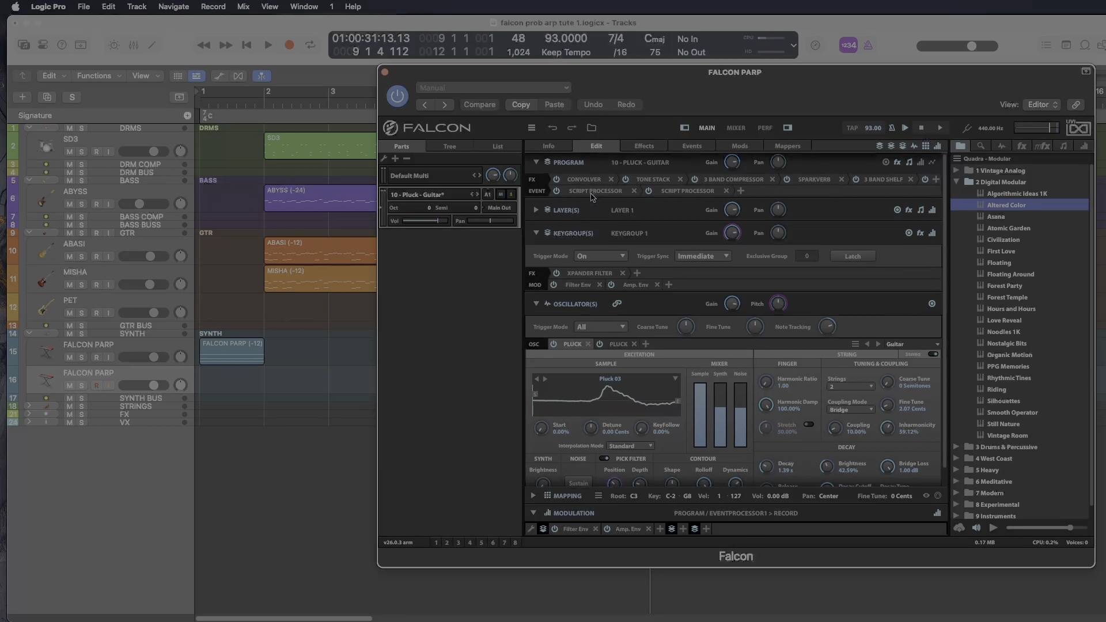
click(592, 192)
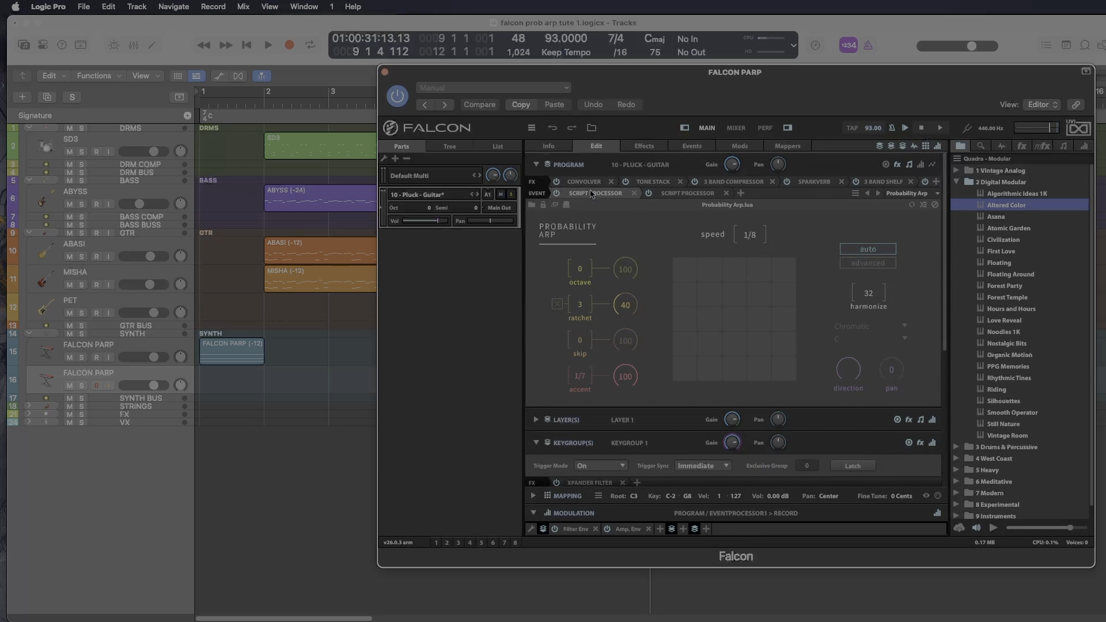
click(680, 192)
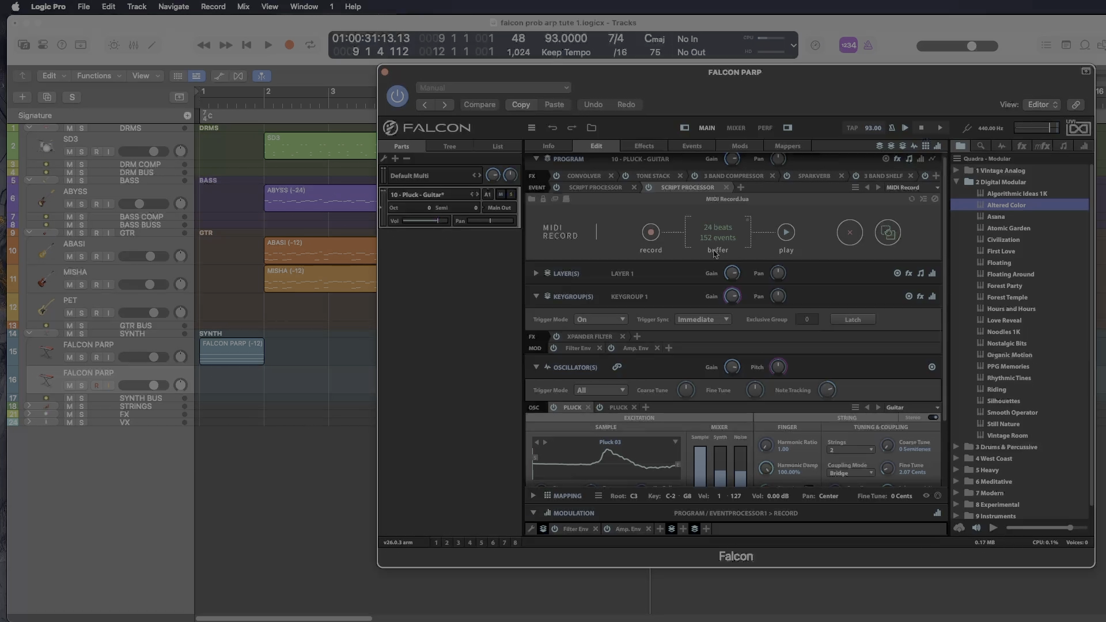
click(850, 236)
click(596, 188)
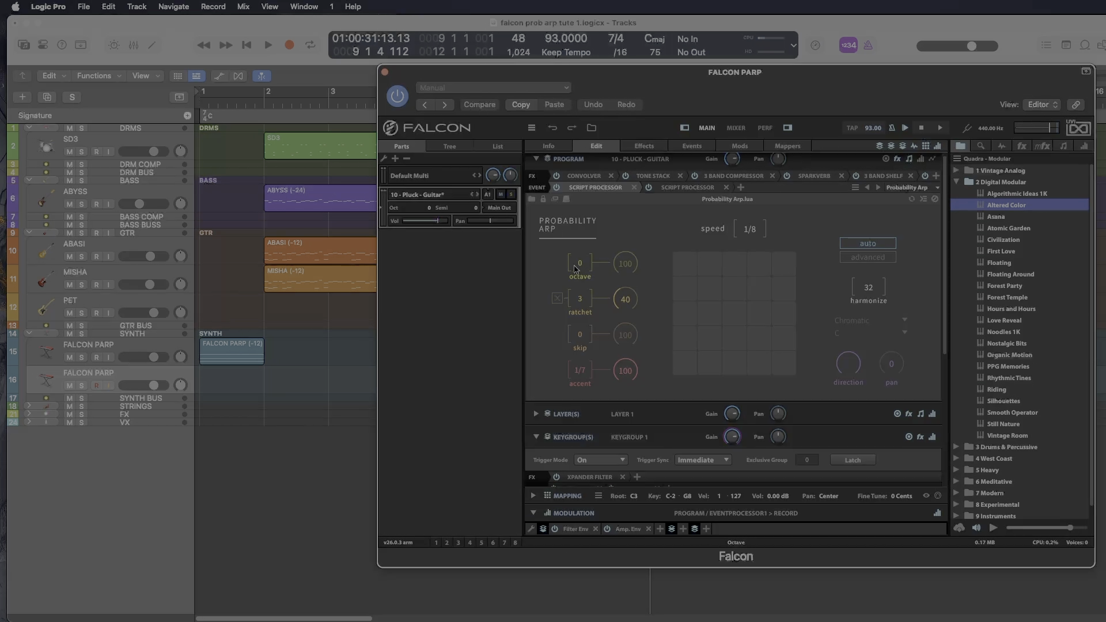
- Try different octave and octave-probability settings in the Probability Arp and restore the original ones
drag(580, 264, 581, 249)
drag(625, 265, 622, 360)
drag(622, 360, 629, 163)
drag(583, 266, 579, 282)
- Set the Probability Arp's harmonize value to 35
drag(645, 85, 580, 154)
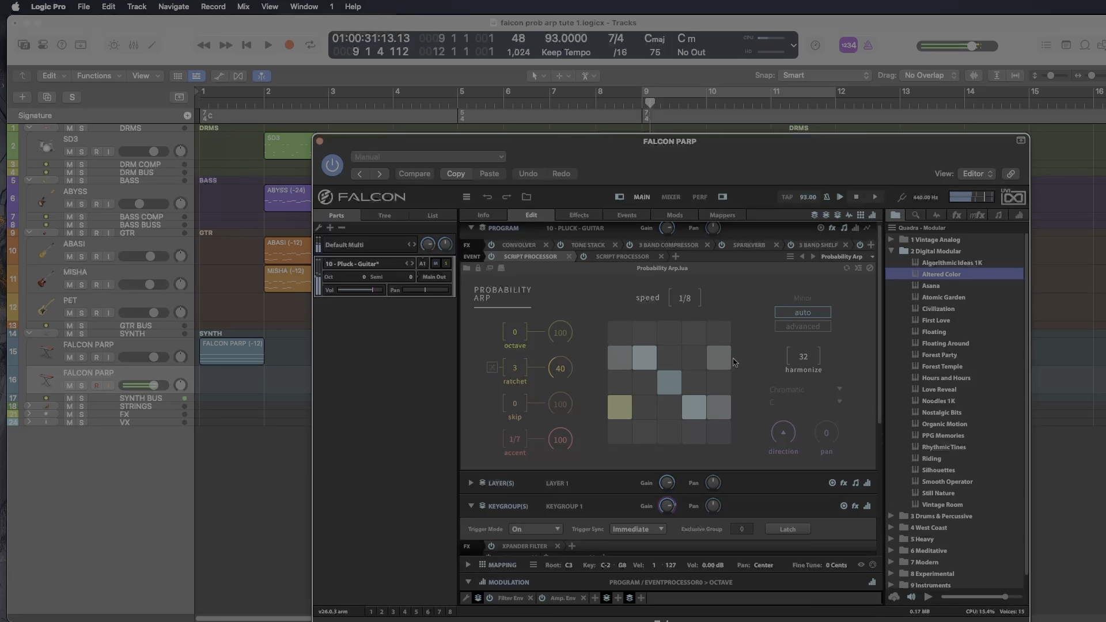
mouse_move(803, 357)
mouse_down()
mouse_move(799, 448)
mouse_move(807, 354)
mouse_up()
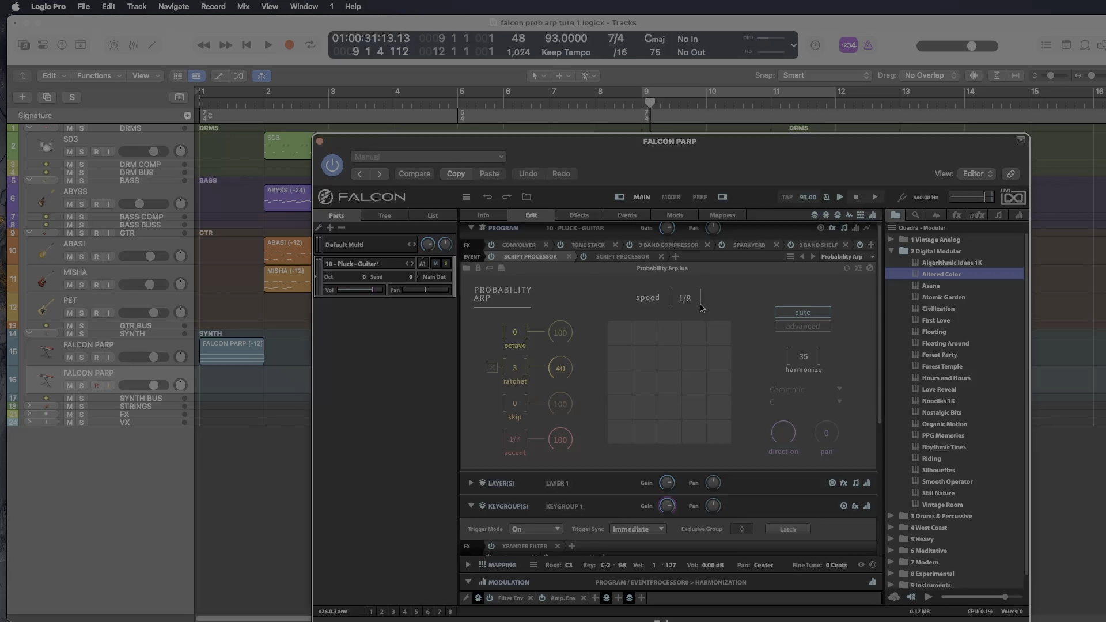
- Record a pass of the played arpeggio into the MIDI Record script's buffer
click(620, 258)
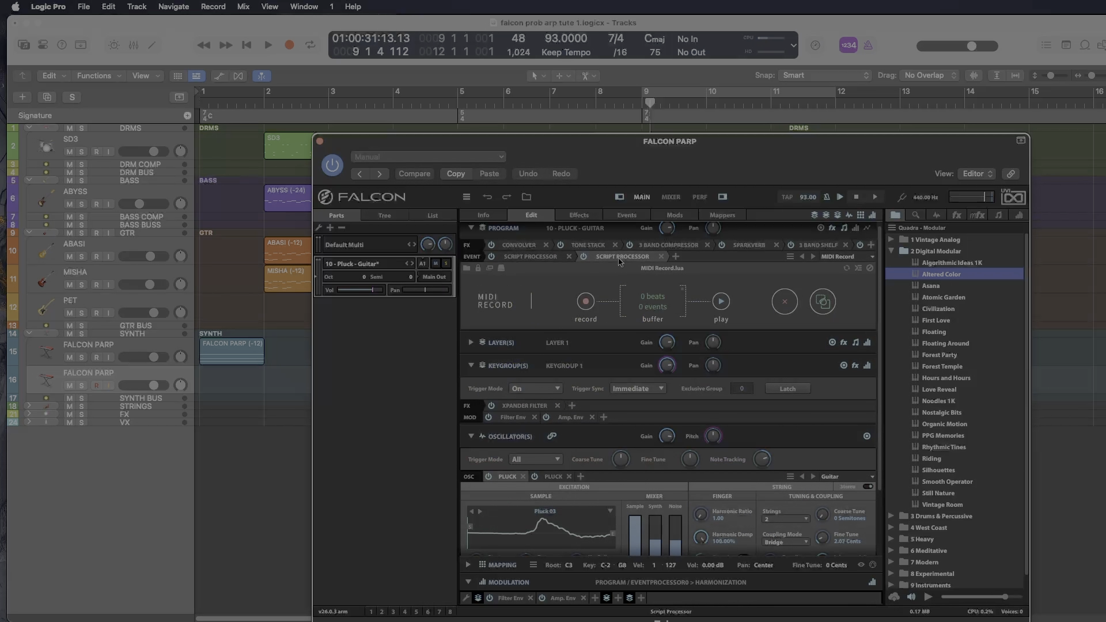
click(586, 304)
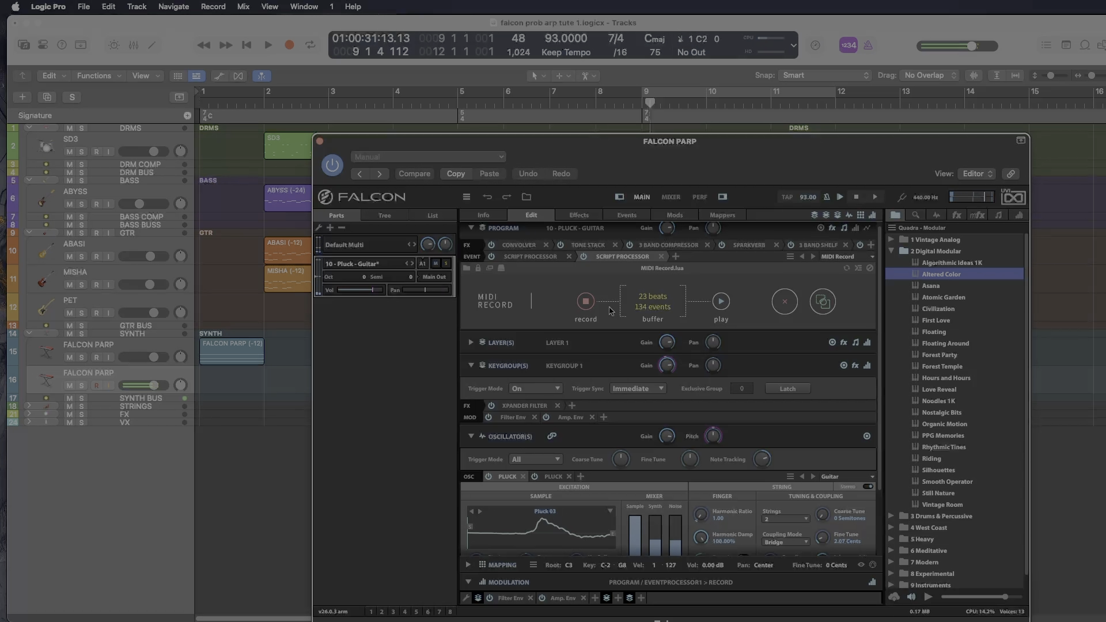
click(587, 302)
- Export the recorded MIDI onto the ABASI track at bar 9 without importing its tempo information
drag(778, 163, 673, 322)
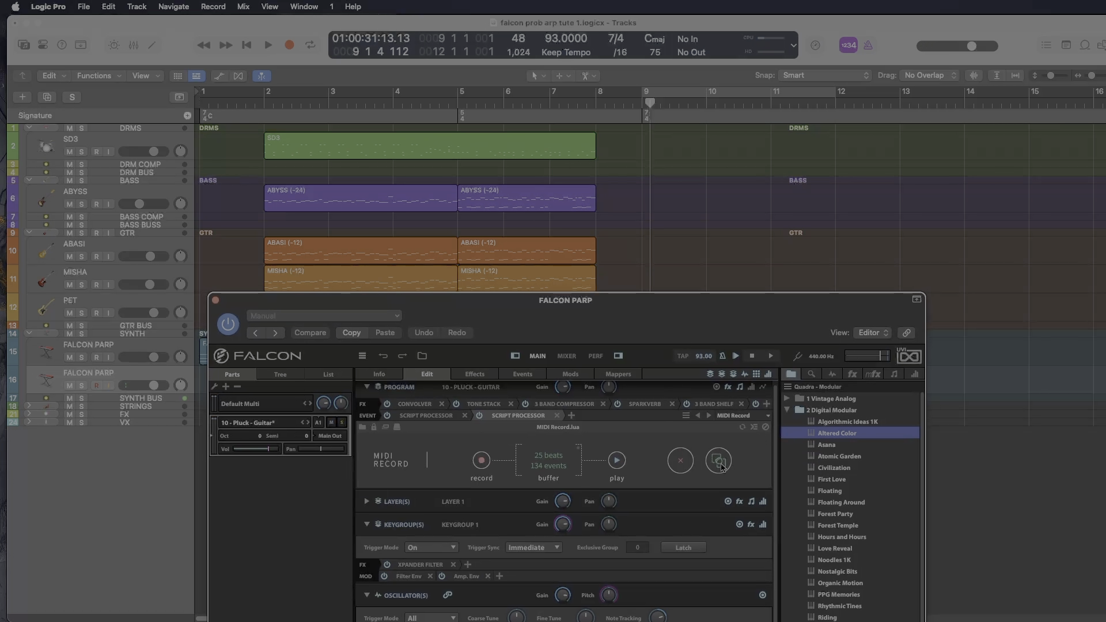
drag(720, 465, 645, 254)
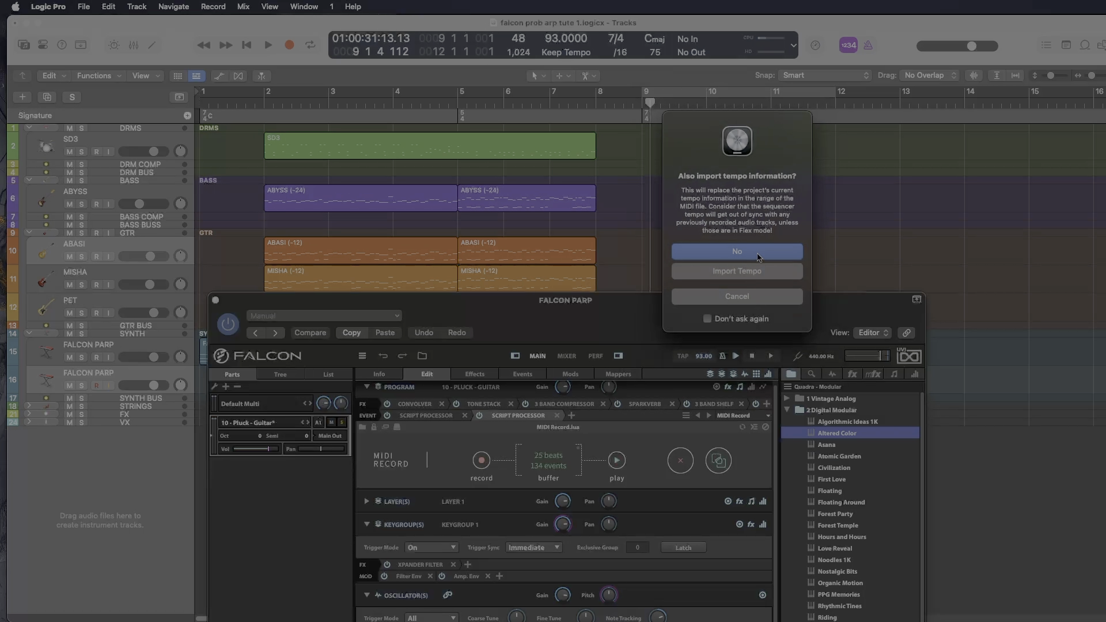
click(758, 257)
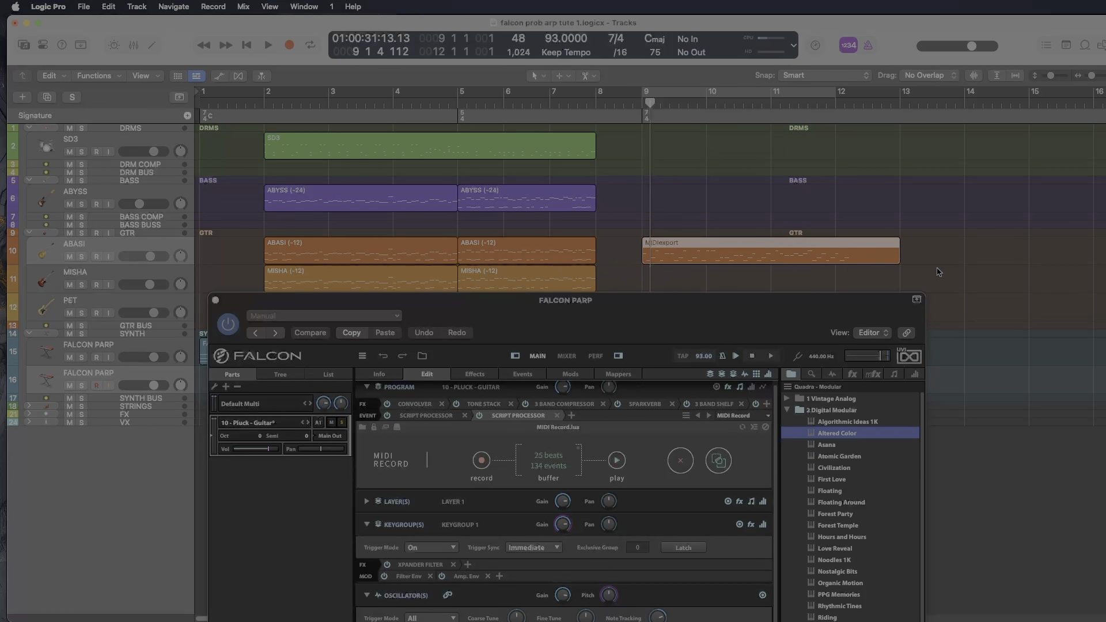
- Trim the MIDIexport region to end at bar 12 and set the cycle range to match it
drag(897, 259, 835, 261)
key(super+u)
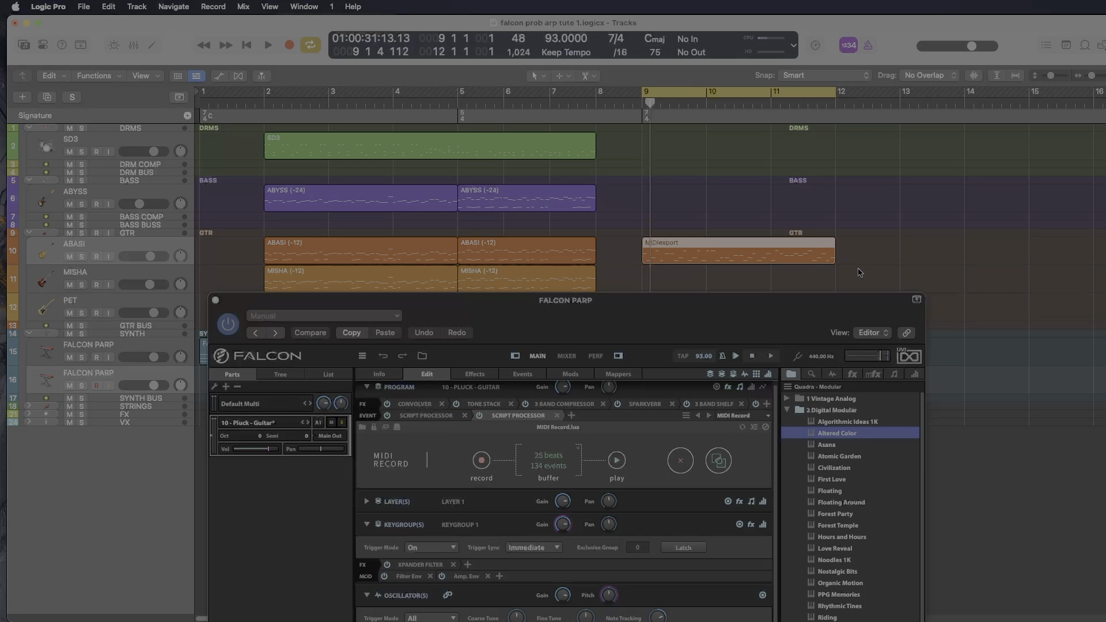
- Transpose the MIDIexport region by -12 and audition it on the ABASI guitar
drag(712, 332, 798, 308)
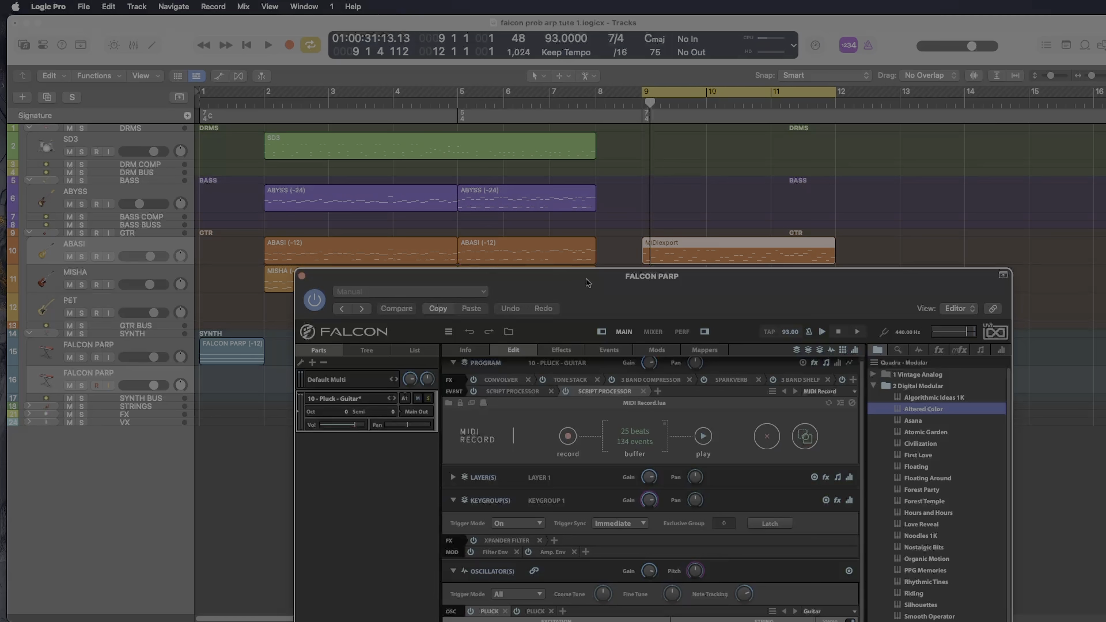
key(space)
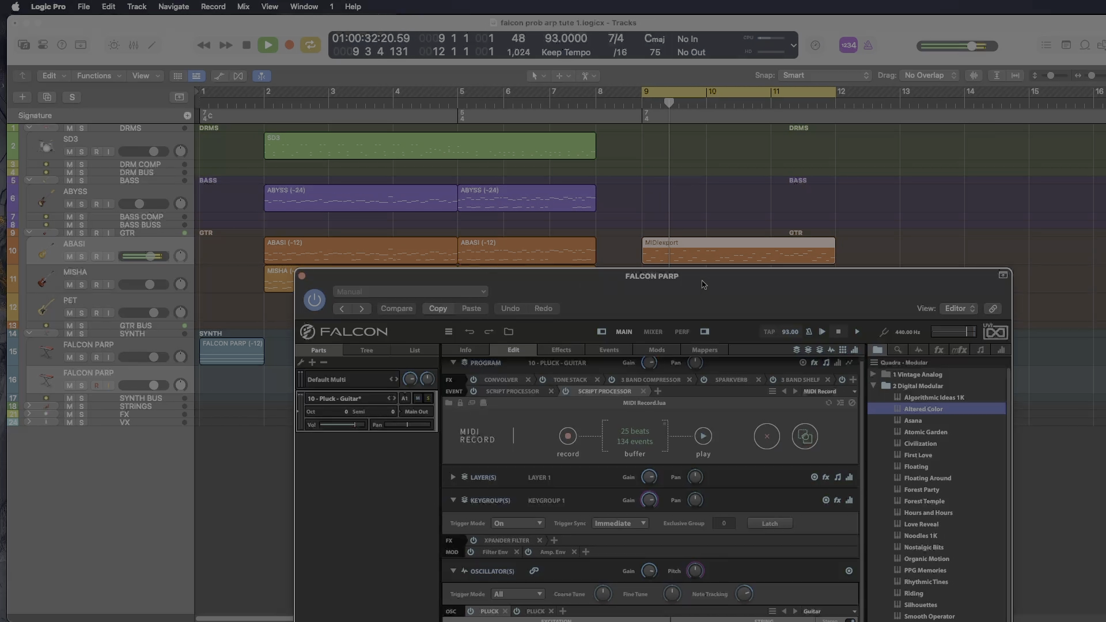
key(space)
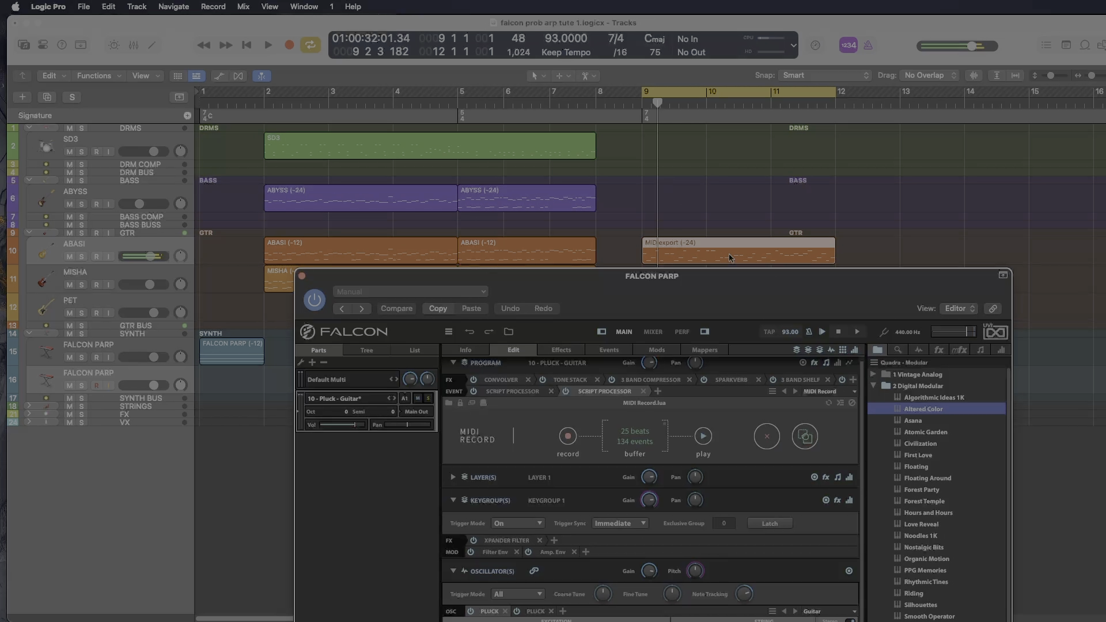
key(space)
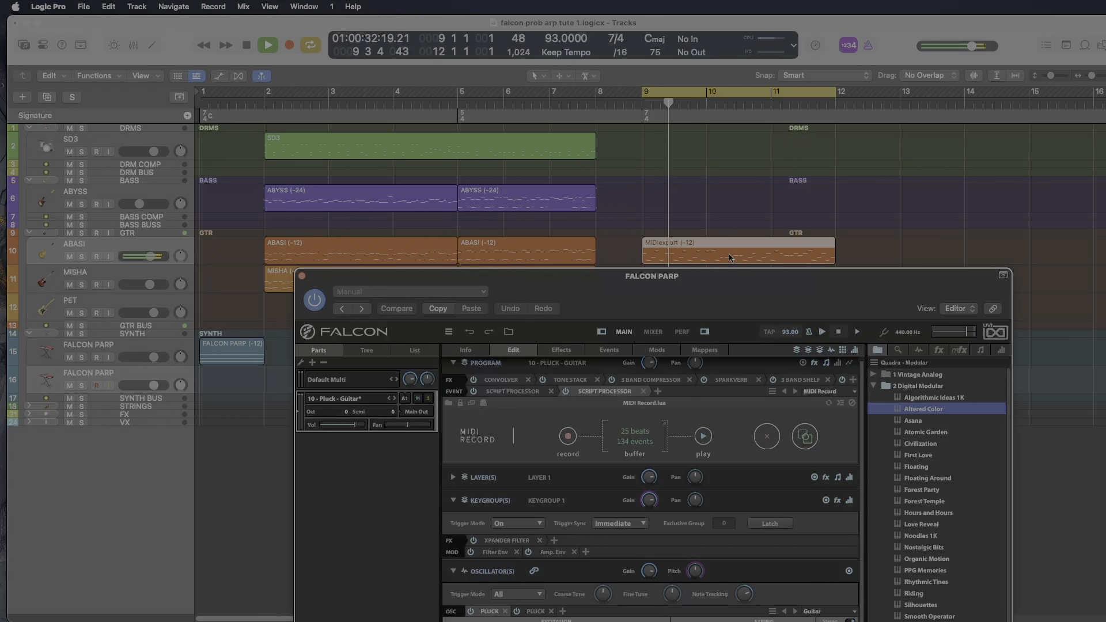
key(space)
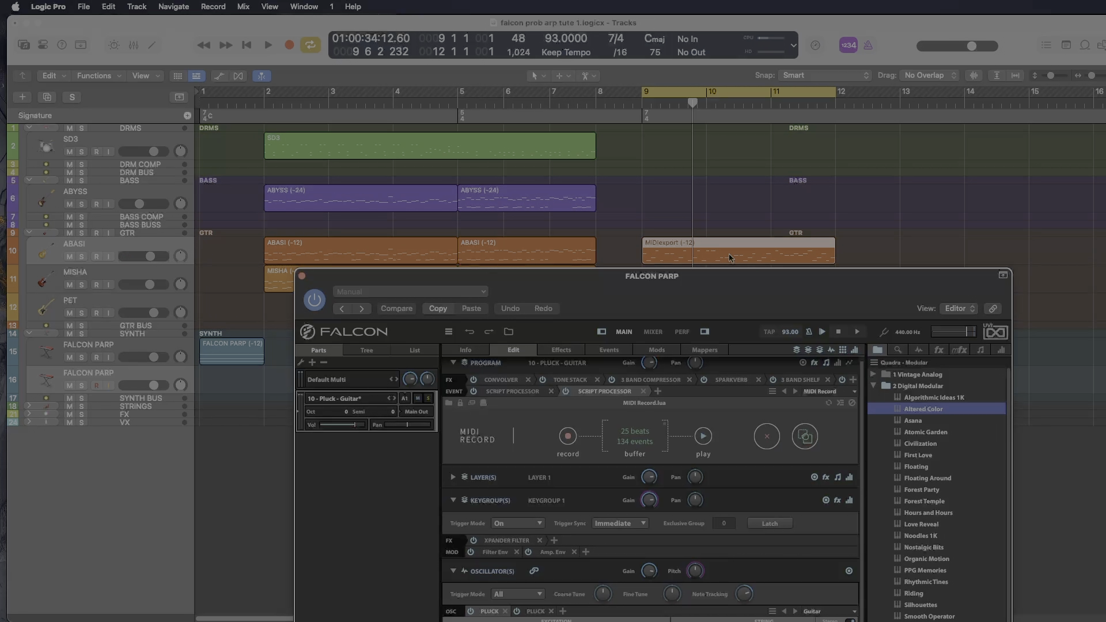
- Open the MIDIexport region in the Piano Roll and close the Falcon window covering its notes
double_click(730, 257)
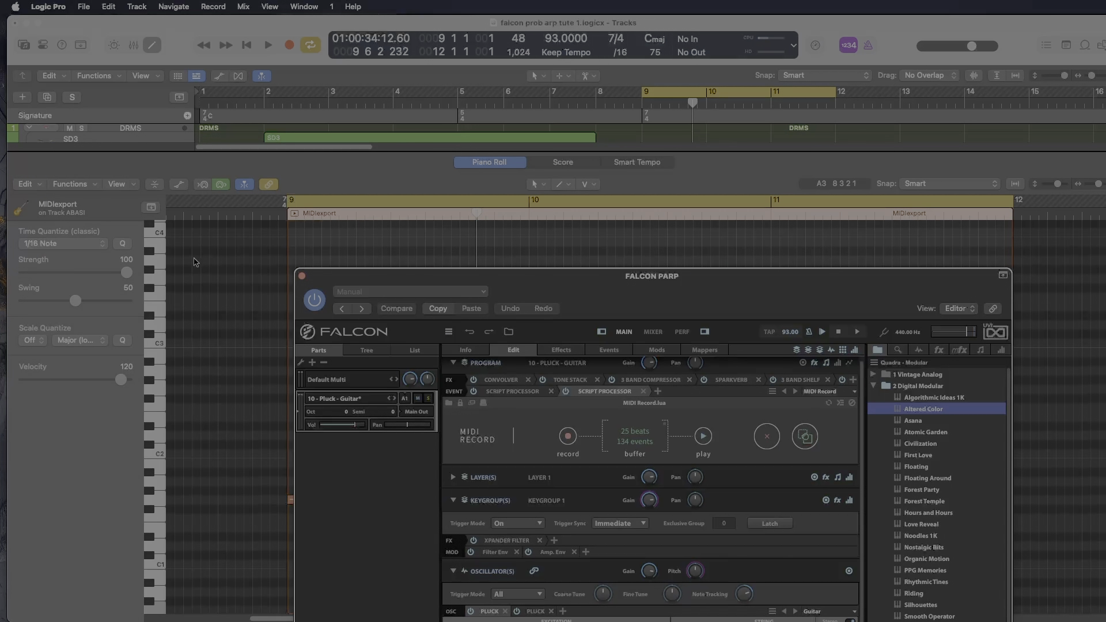
click(301, 276)
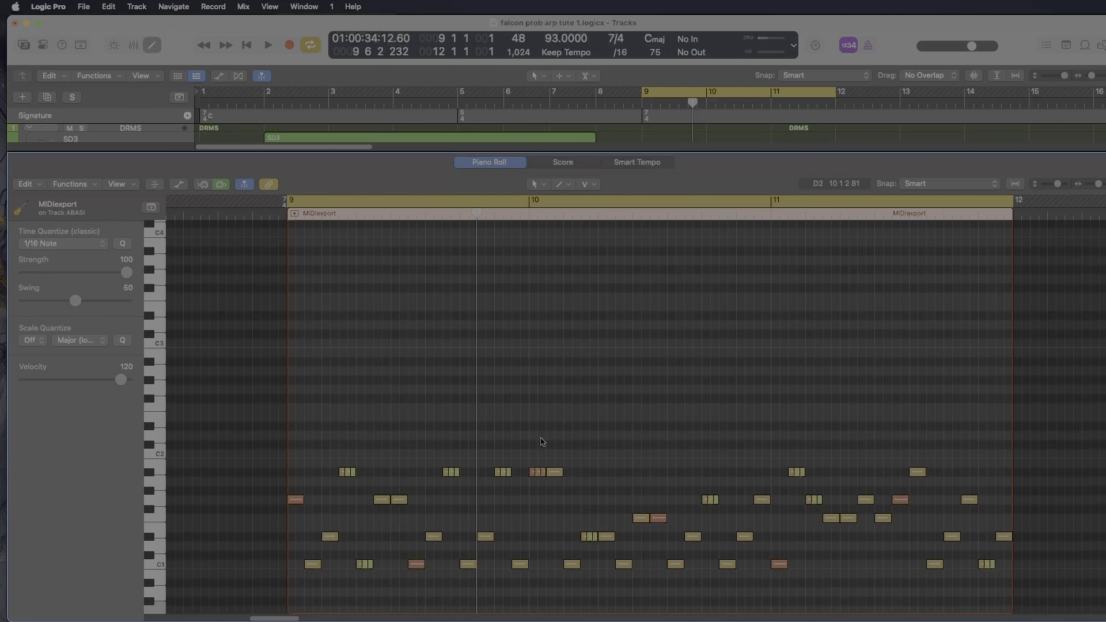
scroll(542, 438, down, 5)
scroll(541, 427, down, 4)
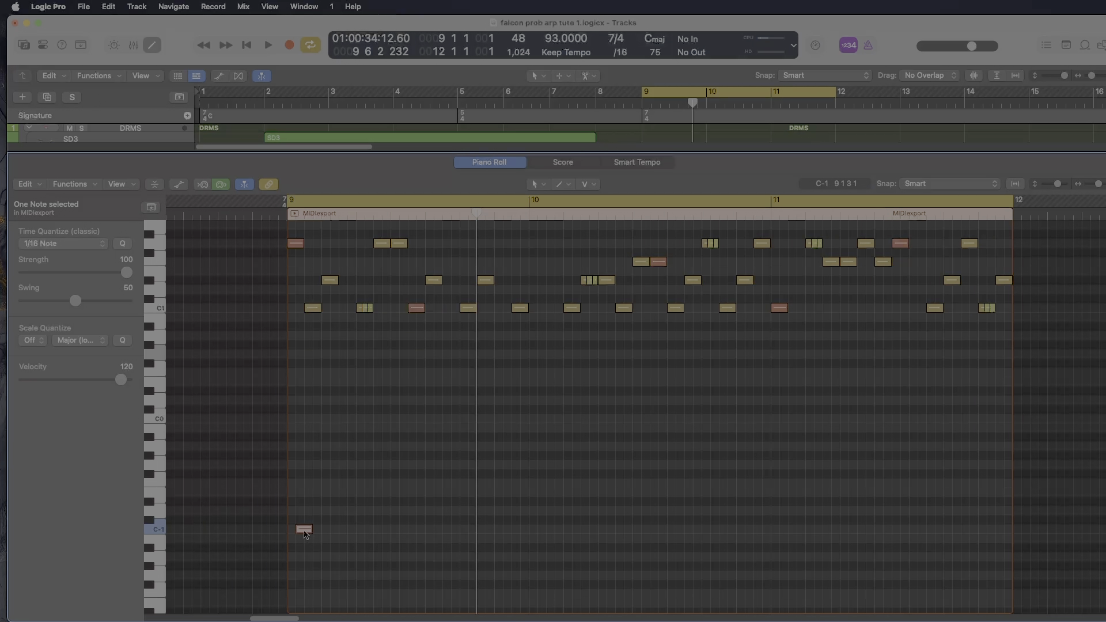
- Place the low keyswitch note on C#-1 at the start of bar 9 and audition it
drag(305, 534, 299, 526)
key(shift+space)
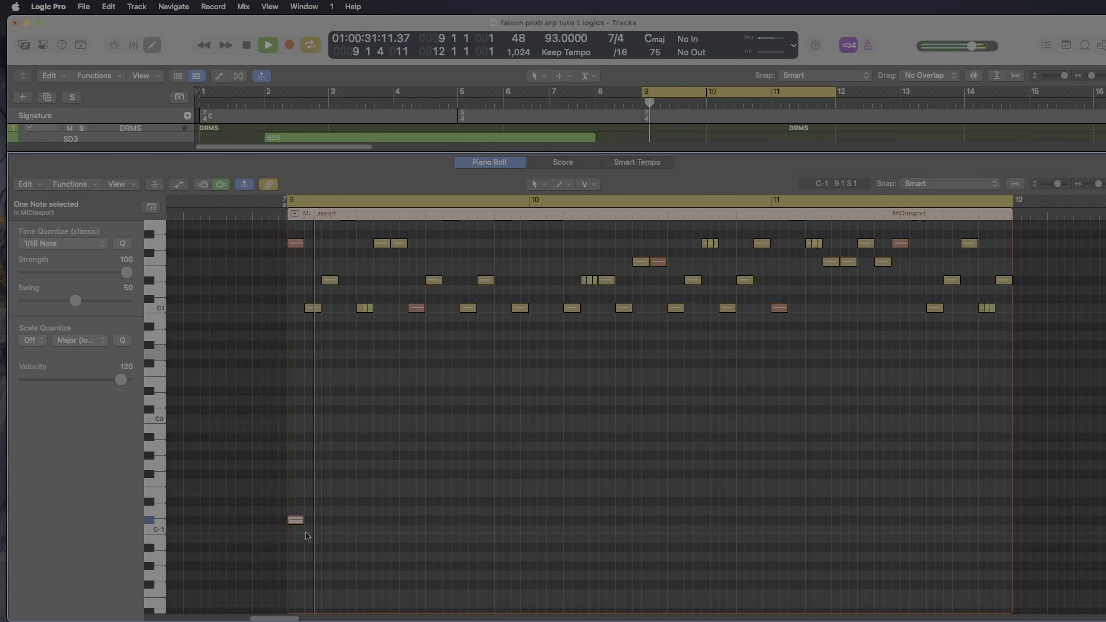
key(space)
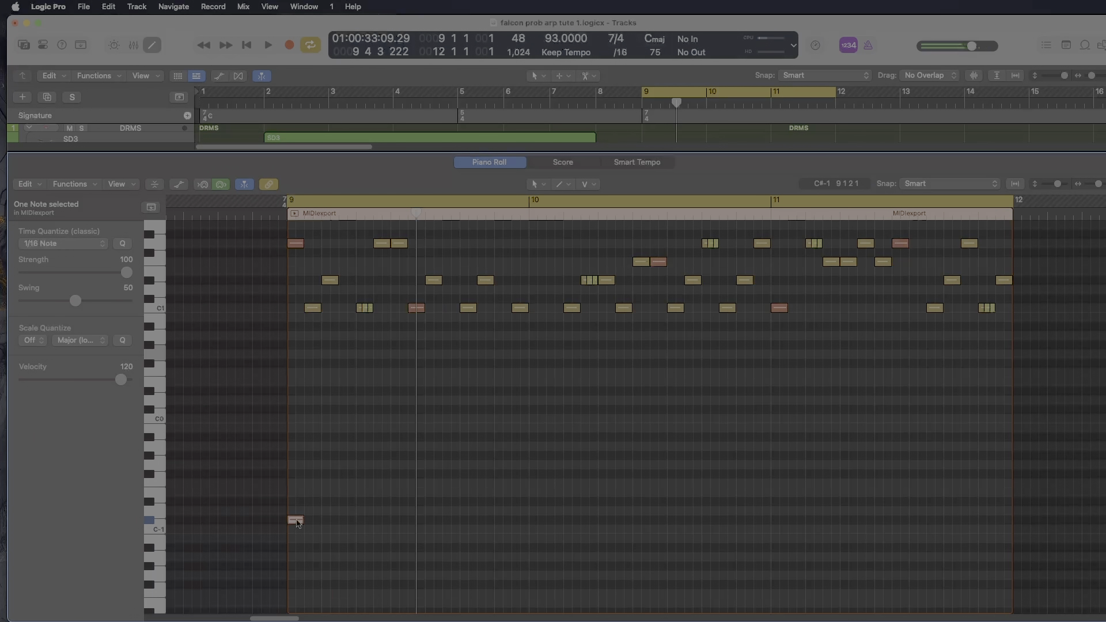
- Move the C#-1 keyswitch note directly beneath the first ratcheted note in bar 9
drag(295, 520, 366, 523)
scroll(367, 526, up, 5)
scroll(367, 525, down, 5)
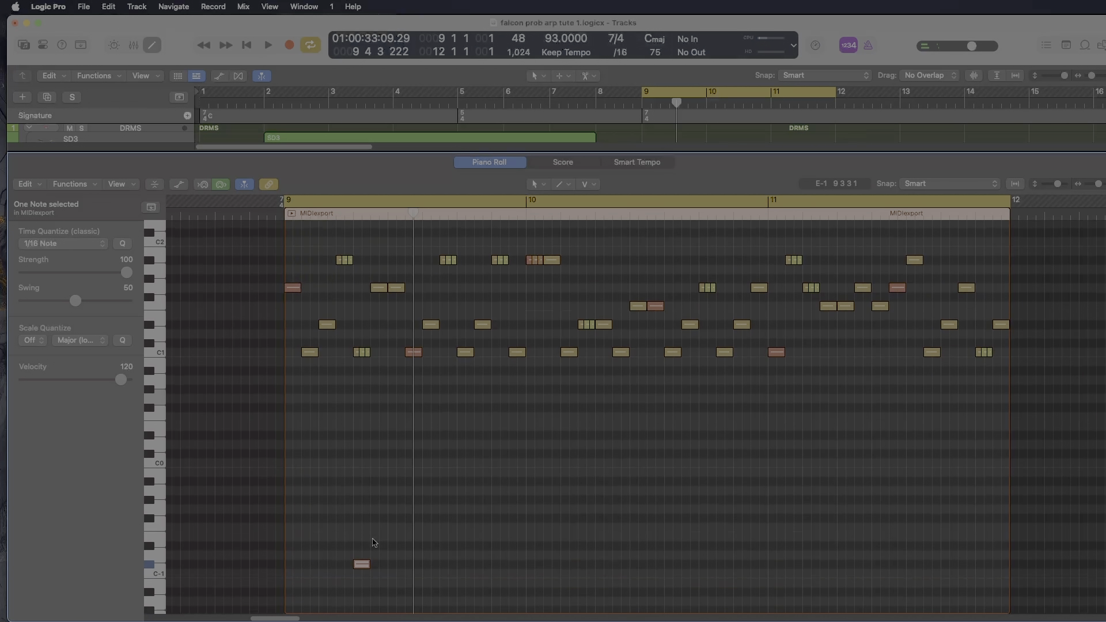
drag(363, 570, 345, 566)
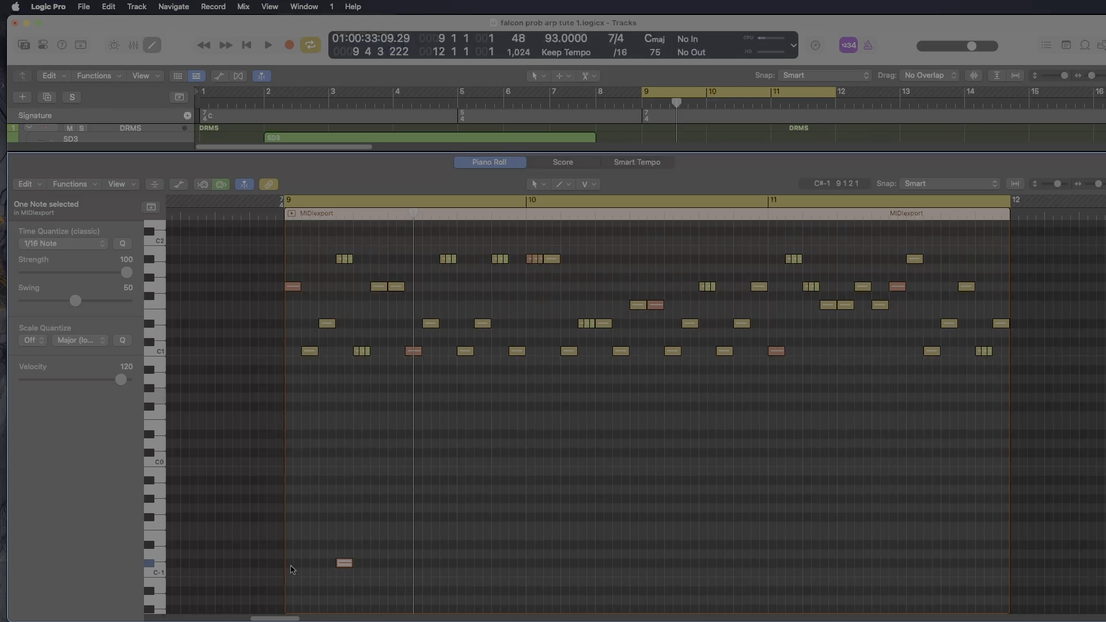
- Add a D#-1 keyswitch note at the start of bar 9 and audition the riff
drag(295, 553, 292, 550)
key(space)
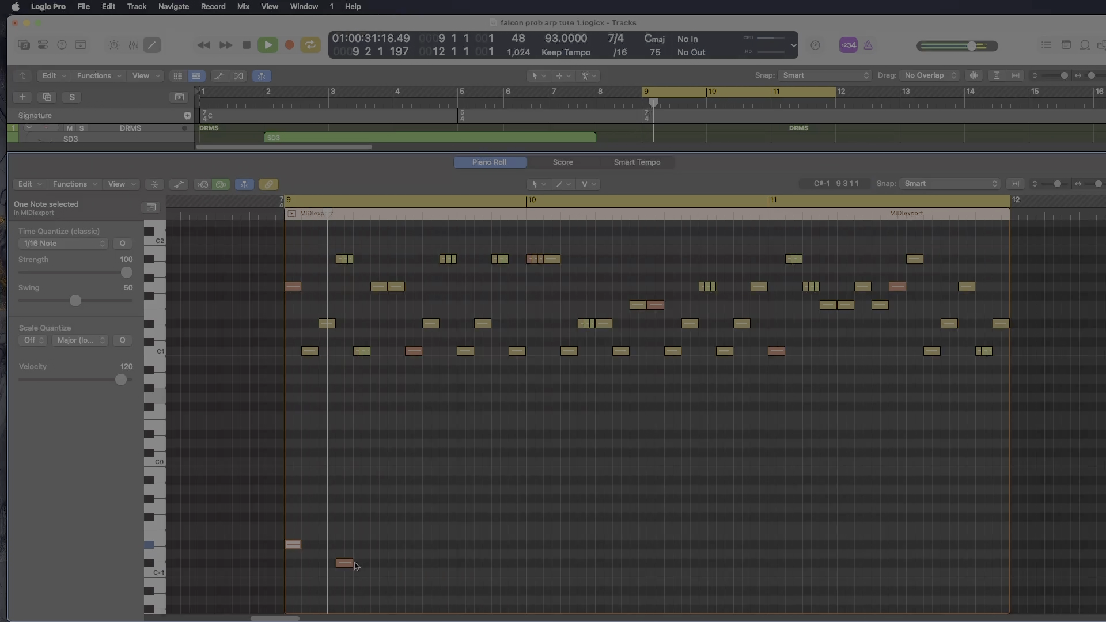
key(space)
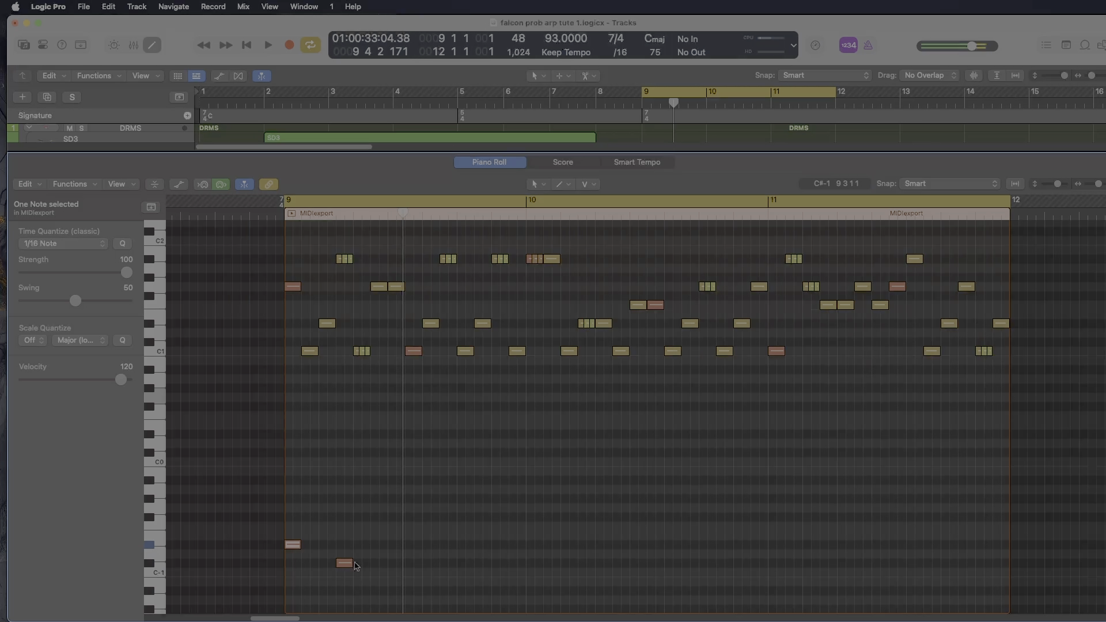
scroll(545, 476, up, 5)
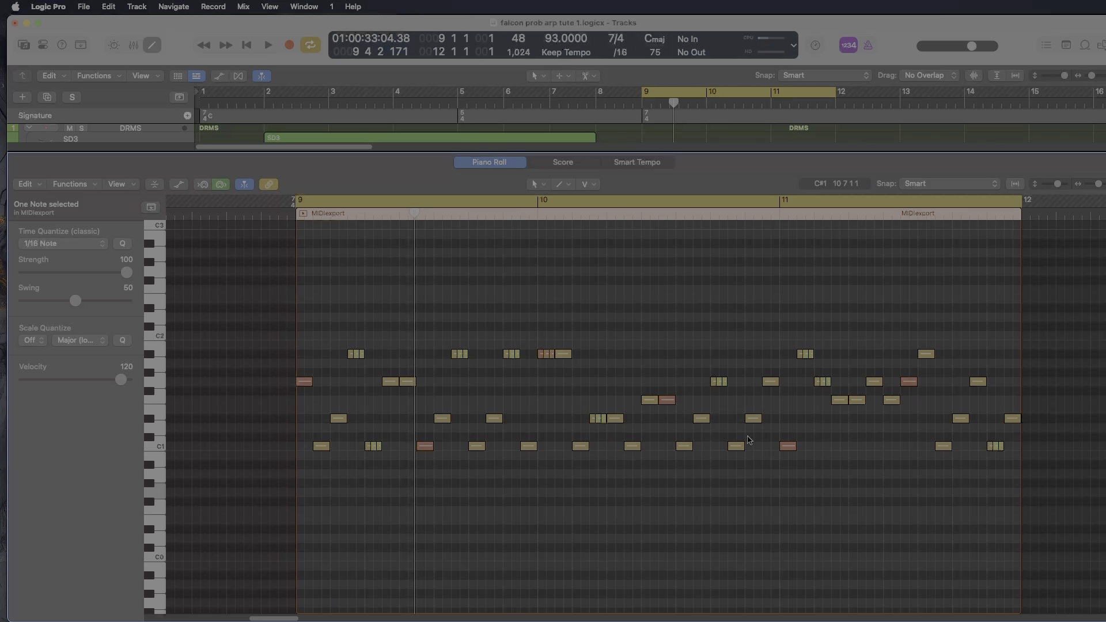
- Close the Piano Roll and add a 5/4 time signature change at the start of bar 12
key(e)
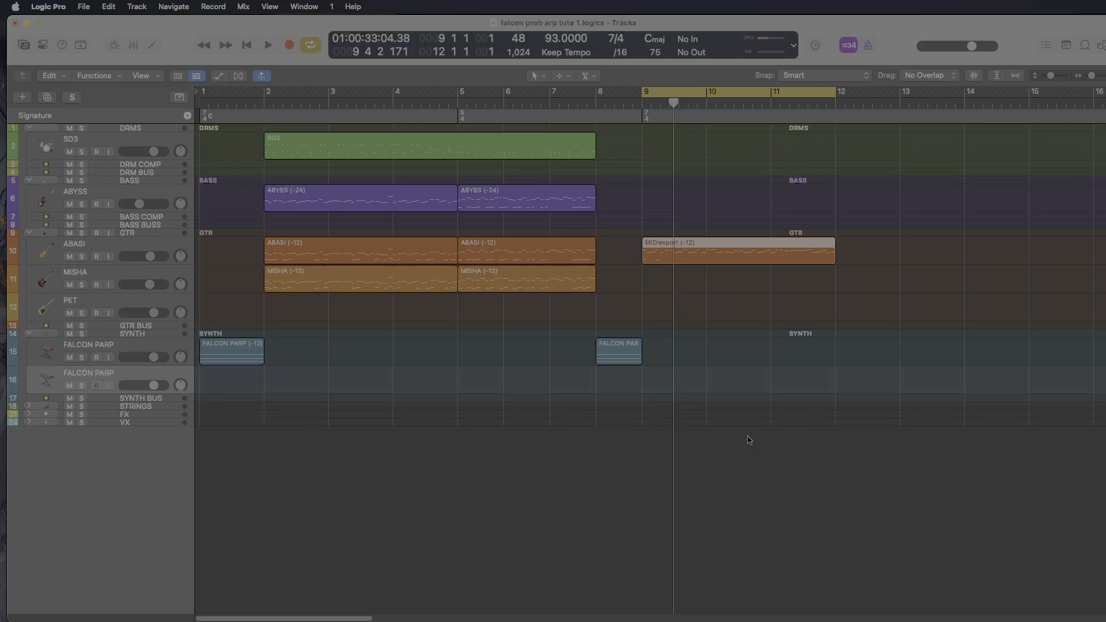
click(837, 105)
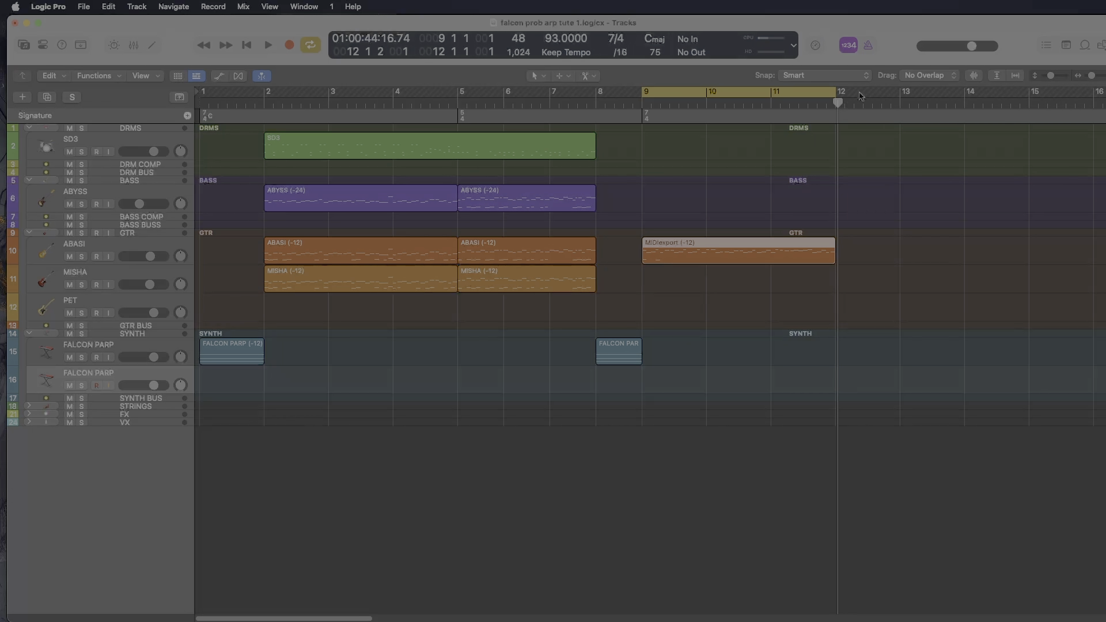
click(836, 102)
key(d)
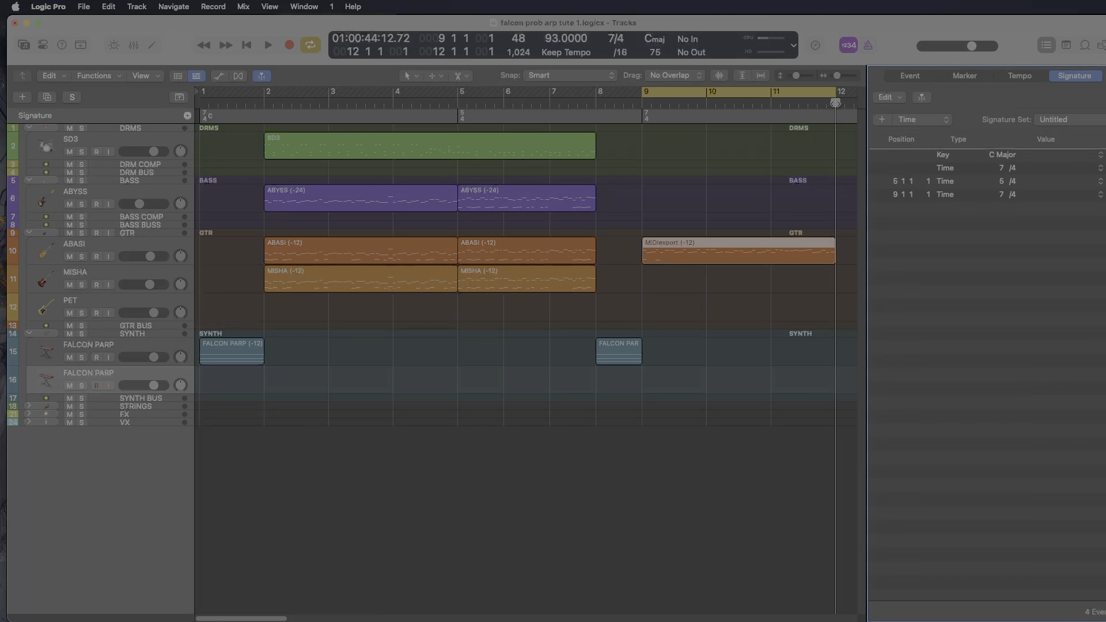
click(881, 119)
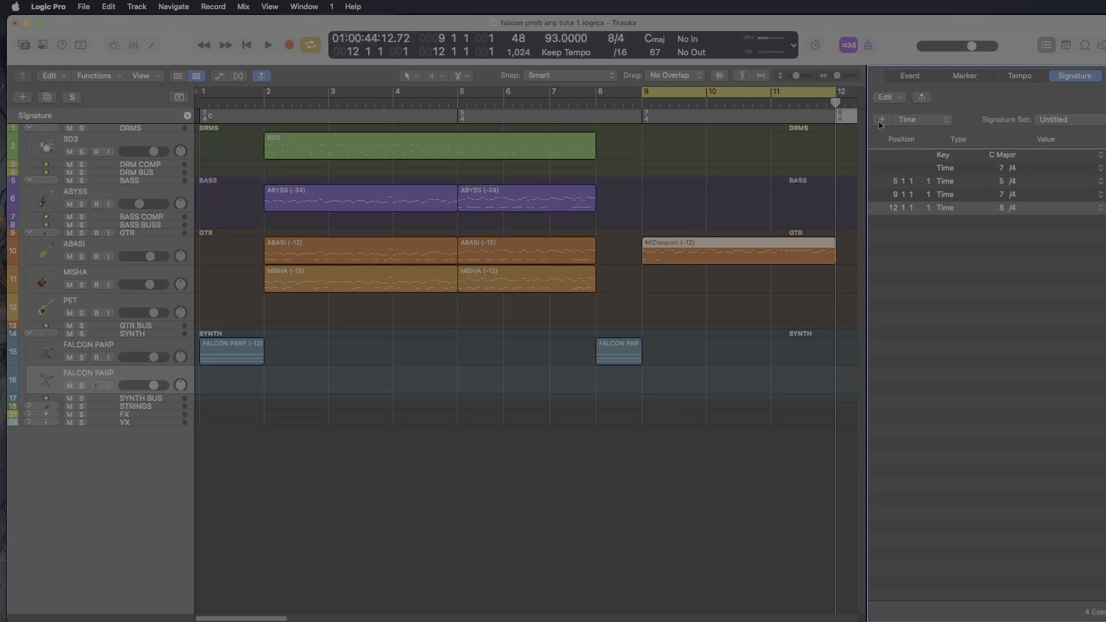
double_click(1000, 208)
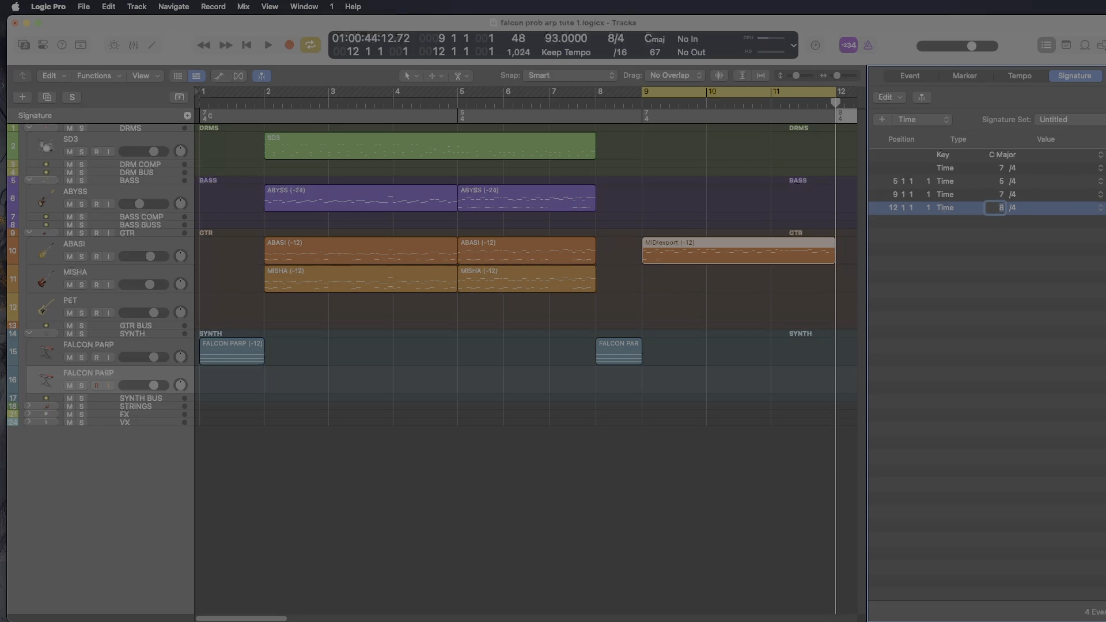
text(5)
key(Return)
key(d)
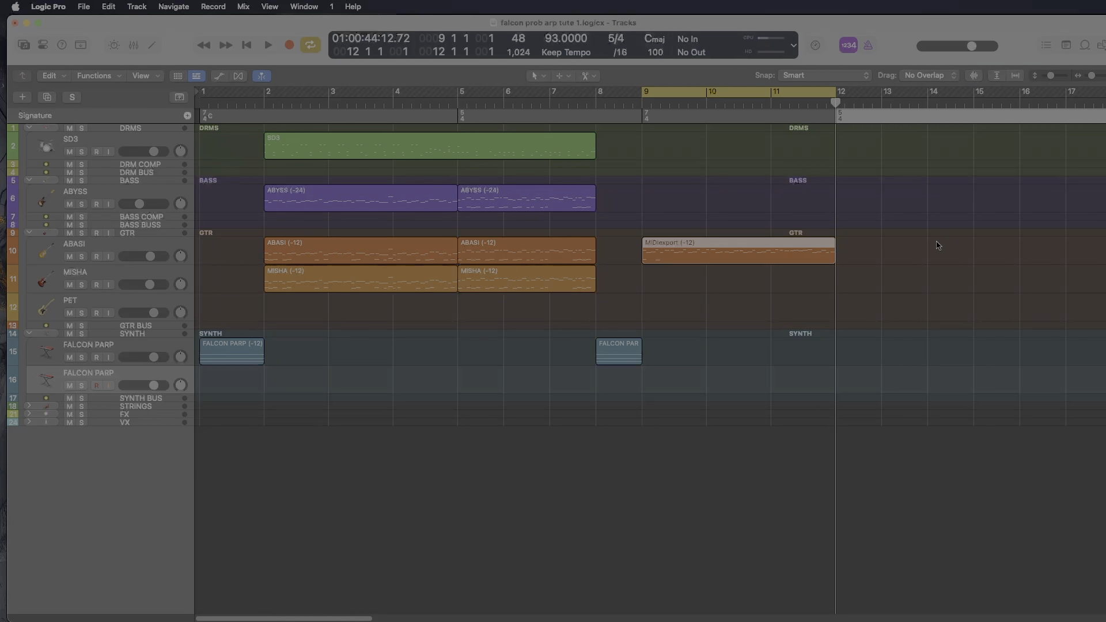
- Reopen Falcon on the FALCON PARP track and set the Probability Arp's accent to 1/5
click(937, 246)
scroll(915, 219, right, 2)
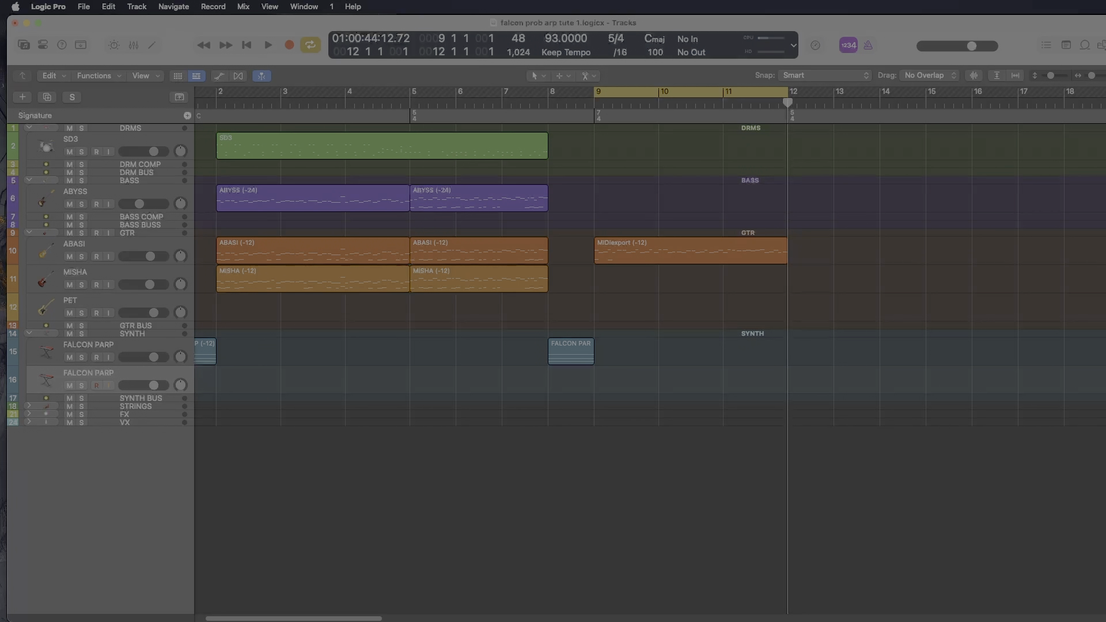
key(v)
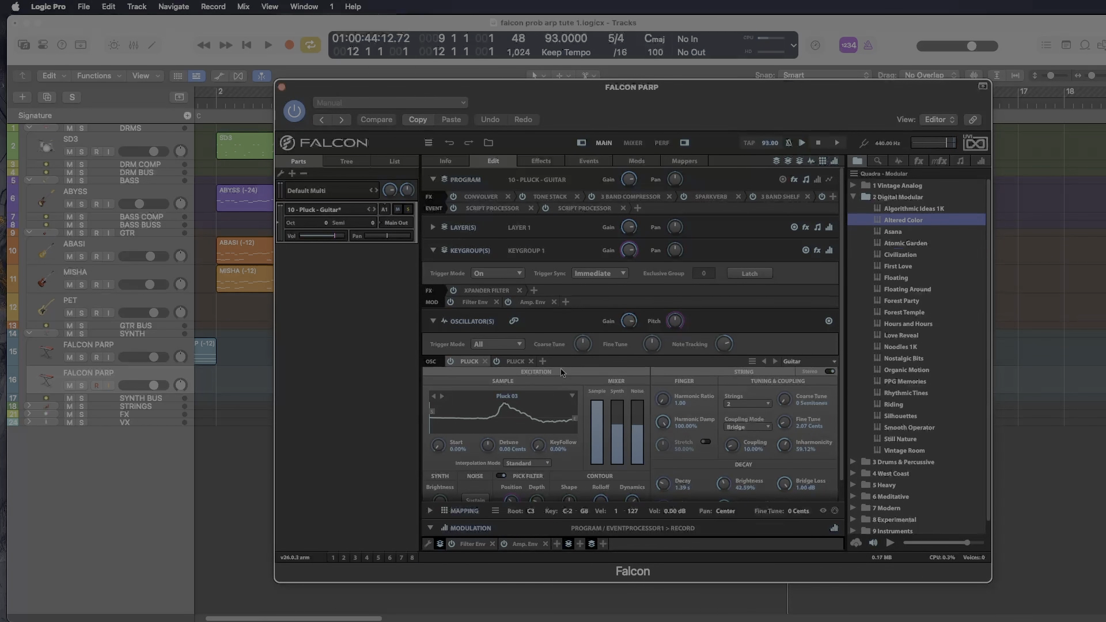
click(493, 208)
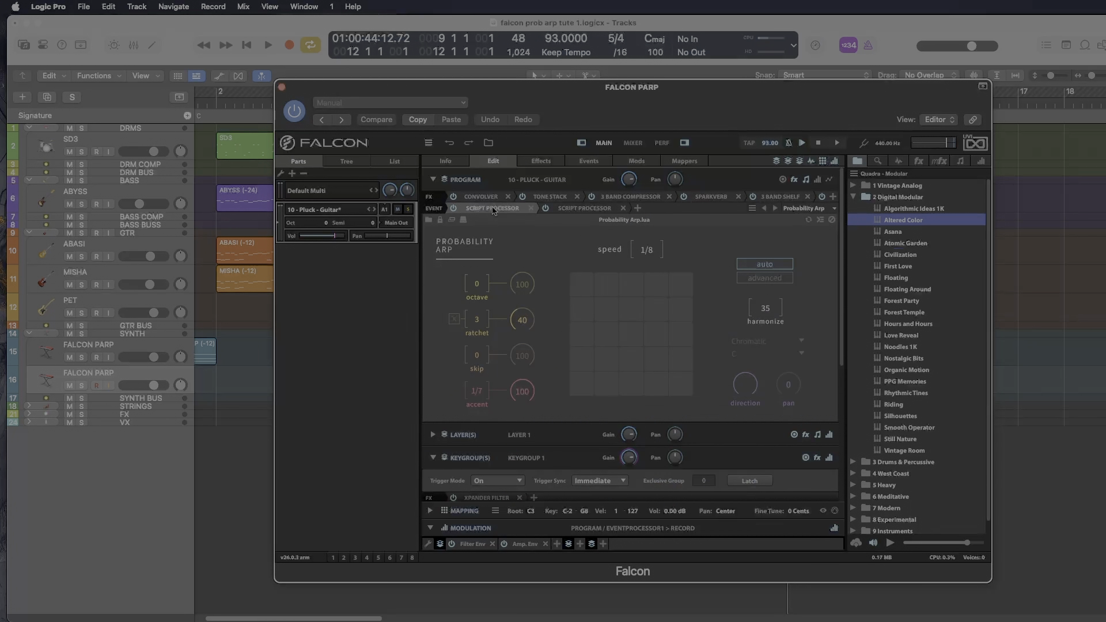
drag(477, 395, 475, 403)
- Clear Falcon's MIDI Record buffer and record a new arpeggiated riff into it
click(584, 208)
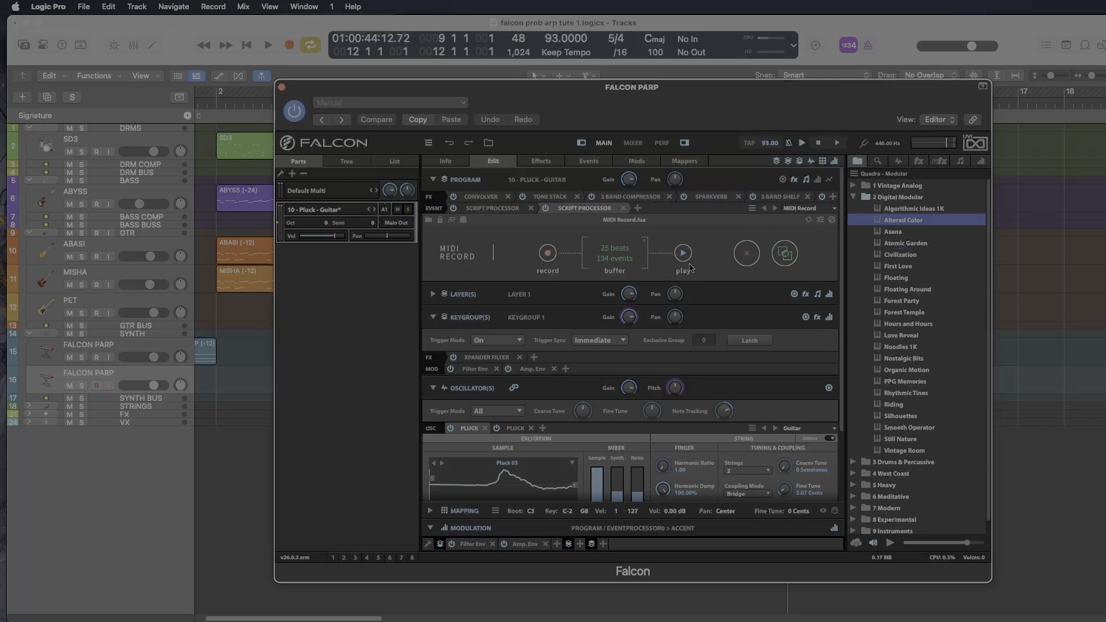
click(747, 256)
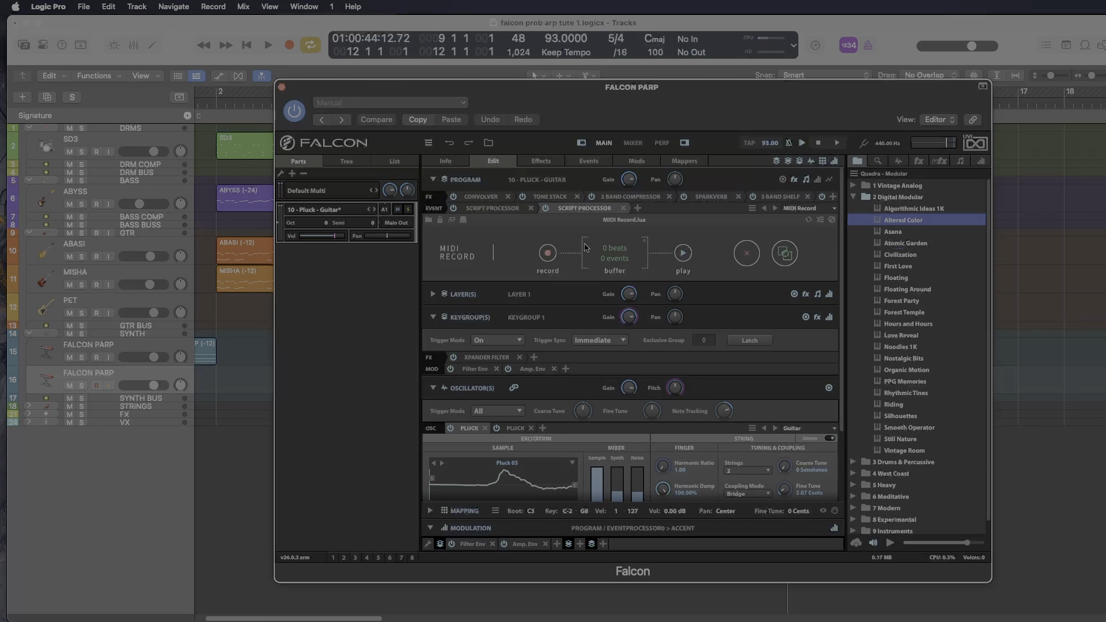
click(548, 253)
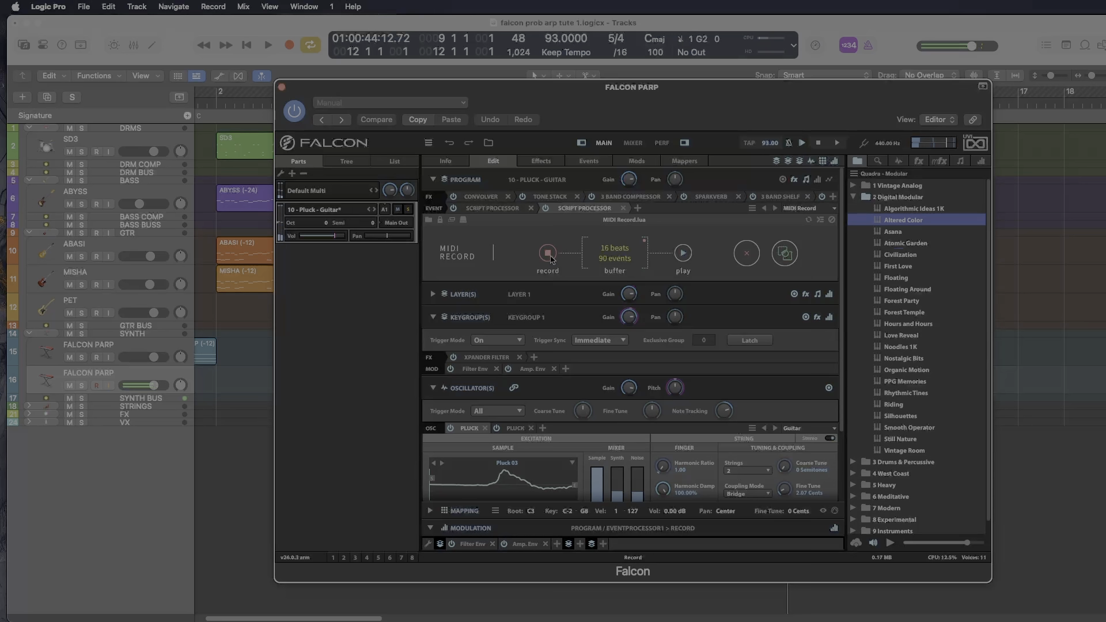
click(549, 255)
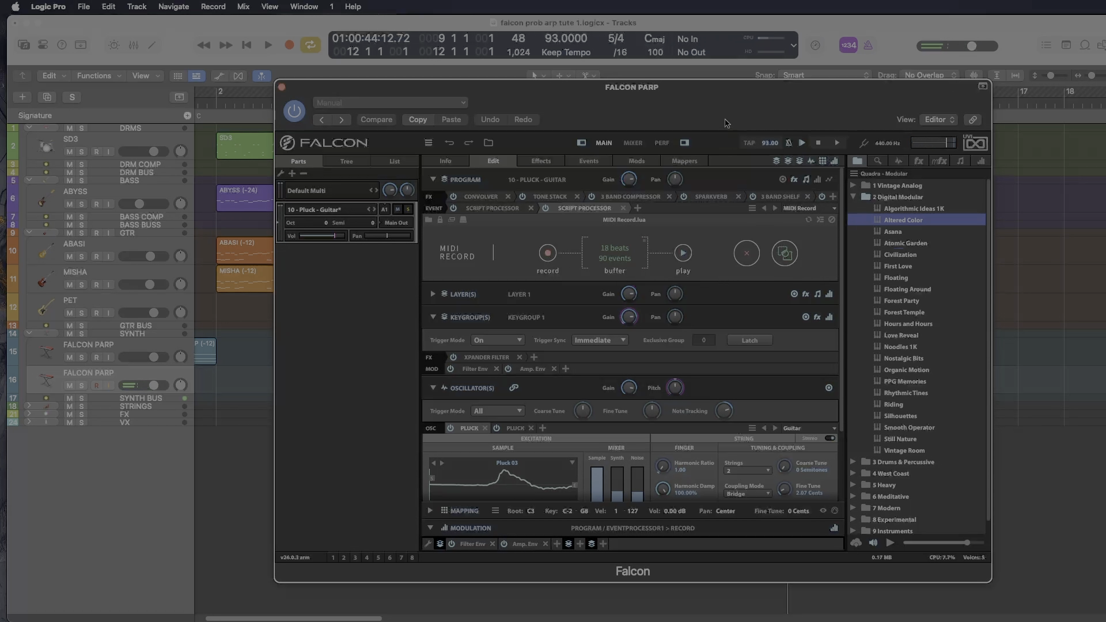
- Place the recorded MIDI on the ABASI track at bar 12 without importing tempo information, and close Falcon
drag(729, 114, 608, 336)
drag(663, 475, 790, 255)
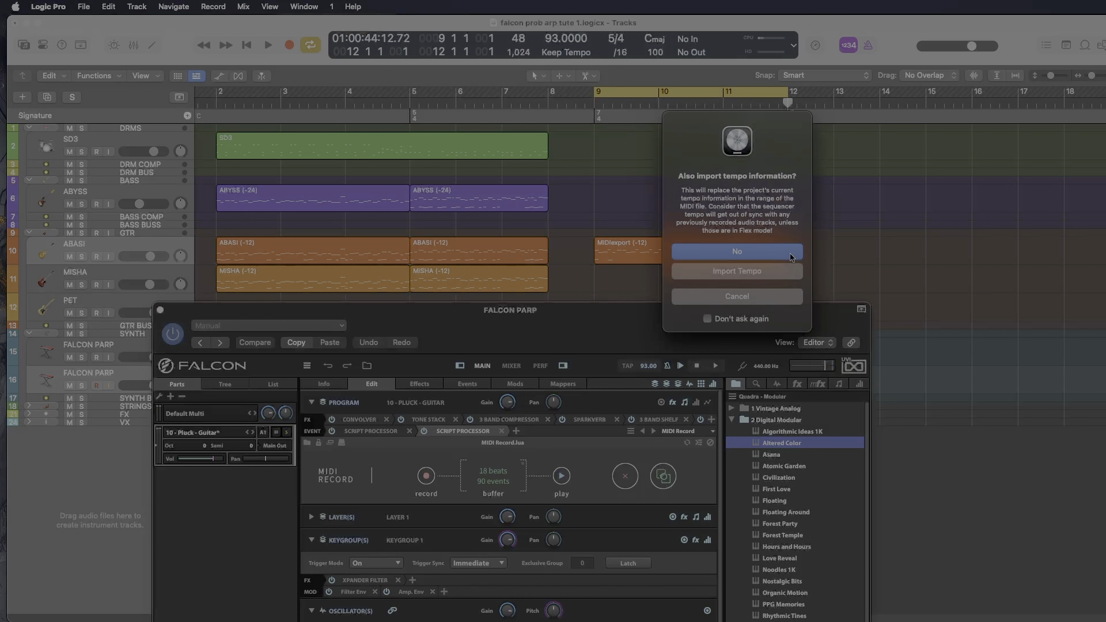
key(Return)
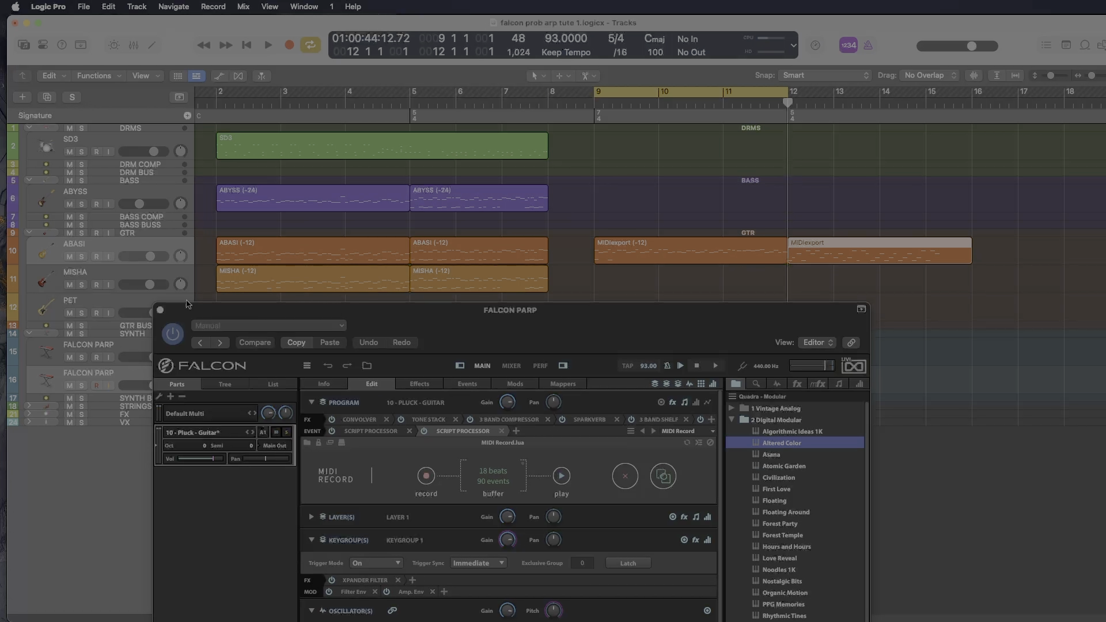
click(161, 310)
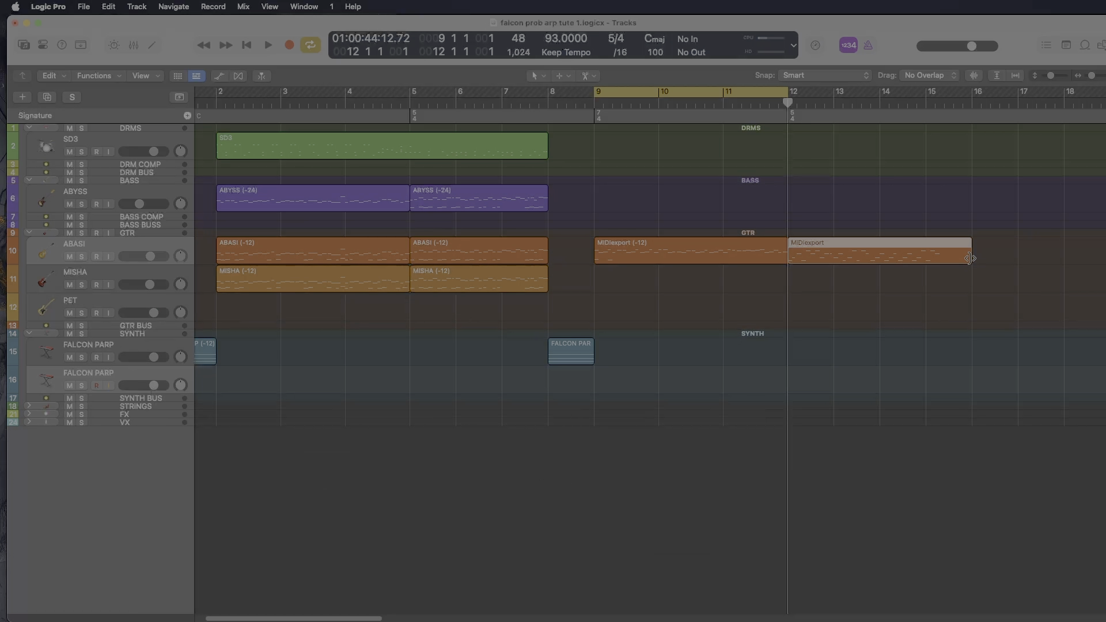
- Trim the new MIDIexport region to end at bar 15, transposed by -12, and audition it with the cycle spanning bars 9 to 15
drag(968, 254, 926, 254)
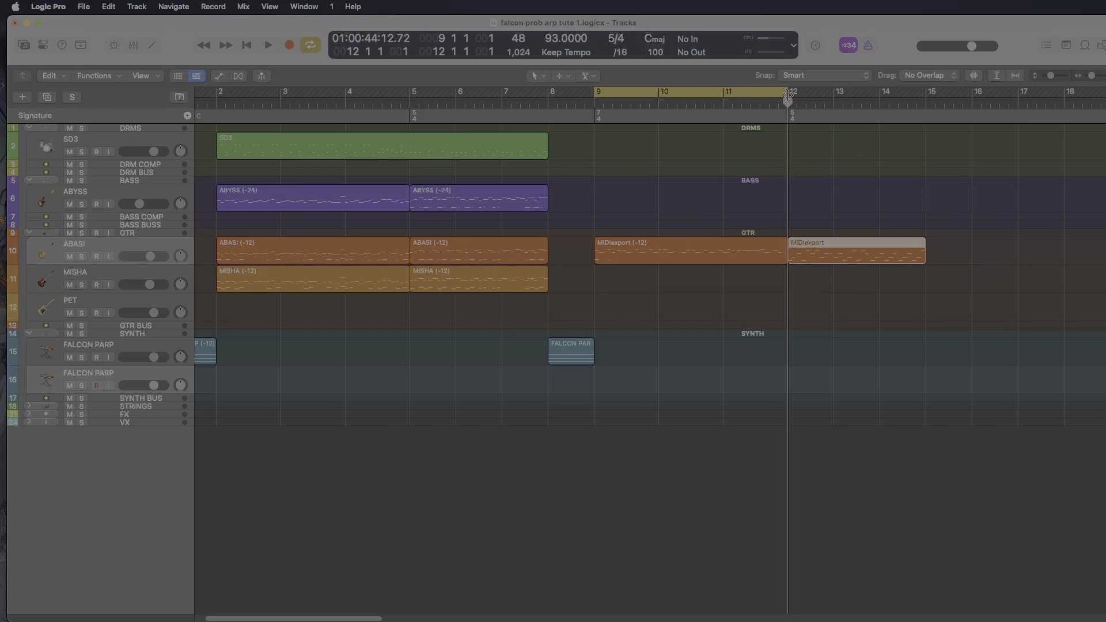
drag(789, 98, 926, 101)
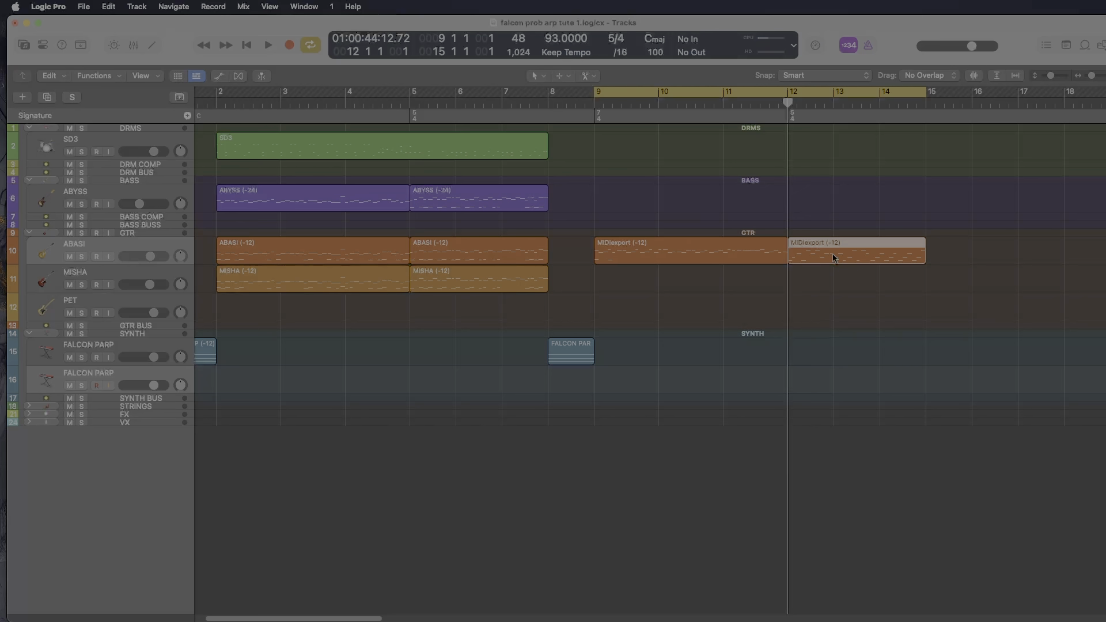
key(space)
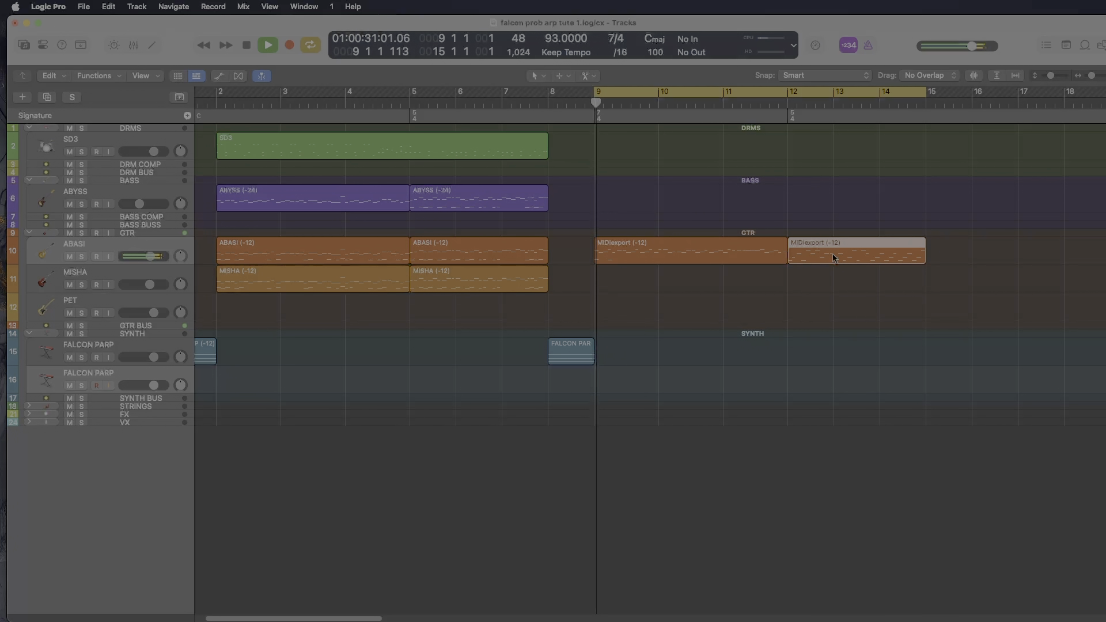
key(space)
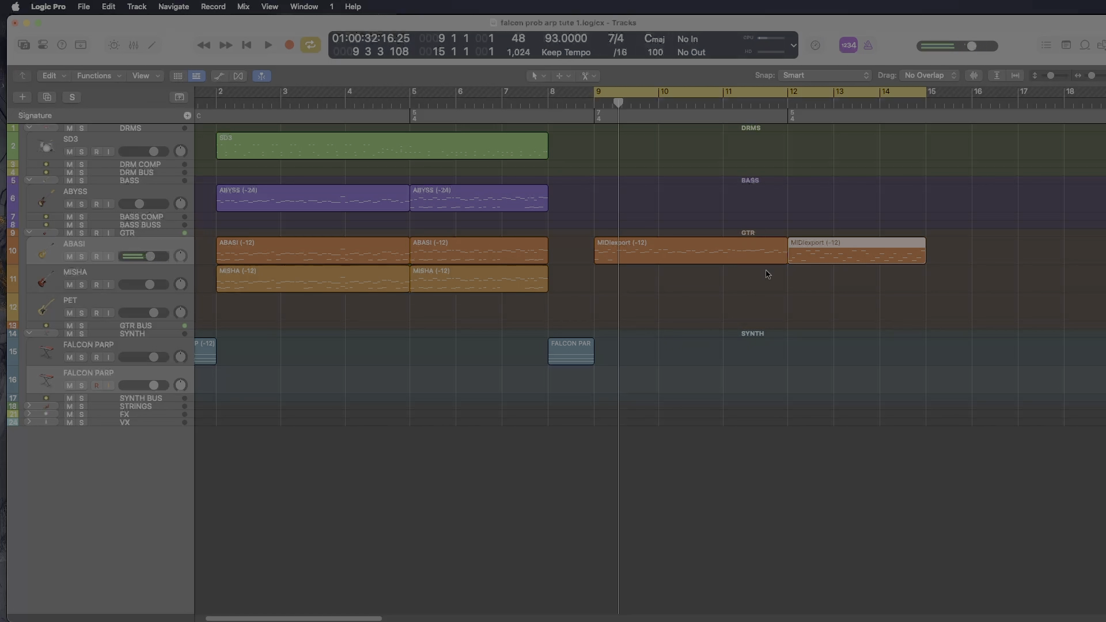
- Audition the FALCON PARP region in bar 1 with its track soloed and cycled, and turn solo and cycle off
scroll(768, 274, left, 2)
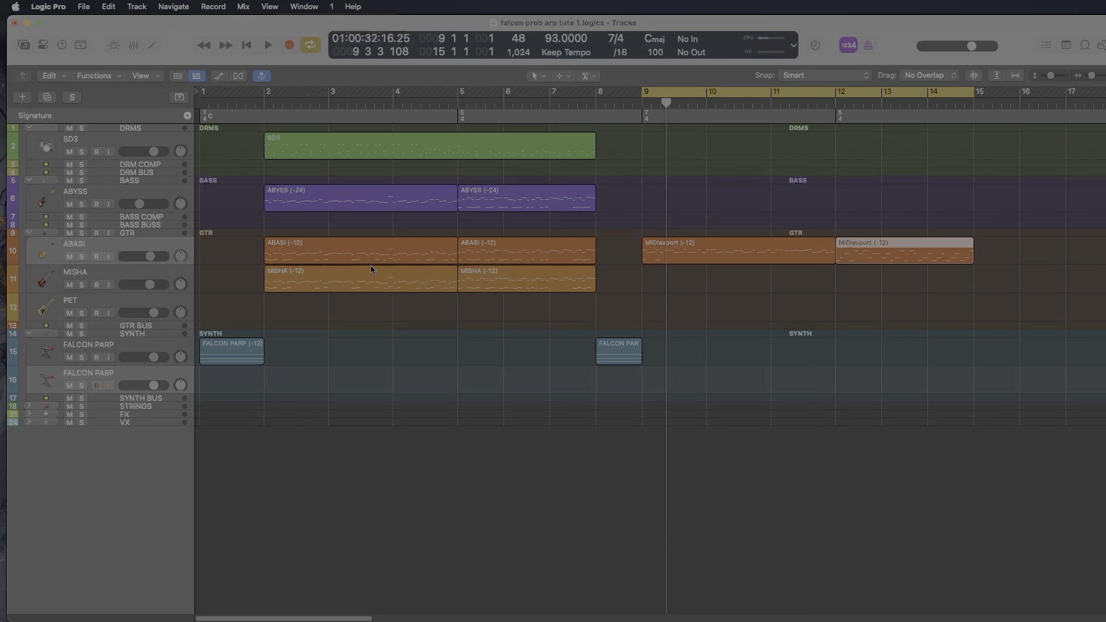
scroll(651, 258, right, 1)
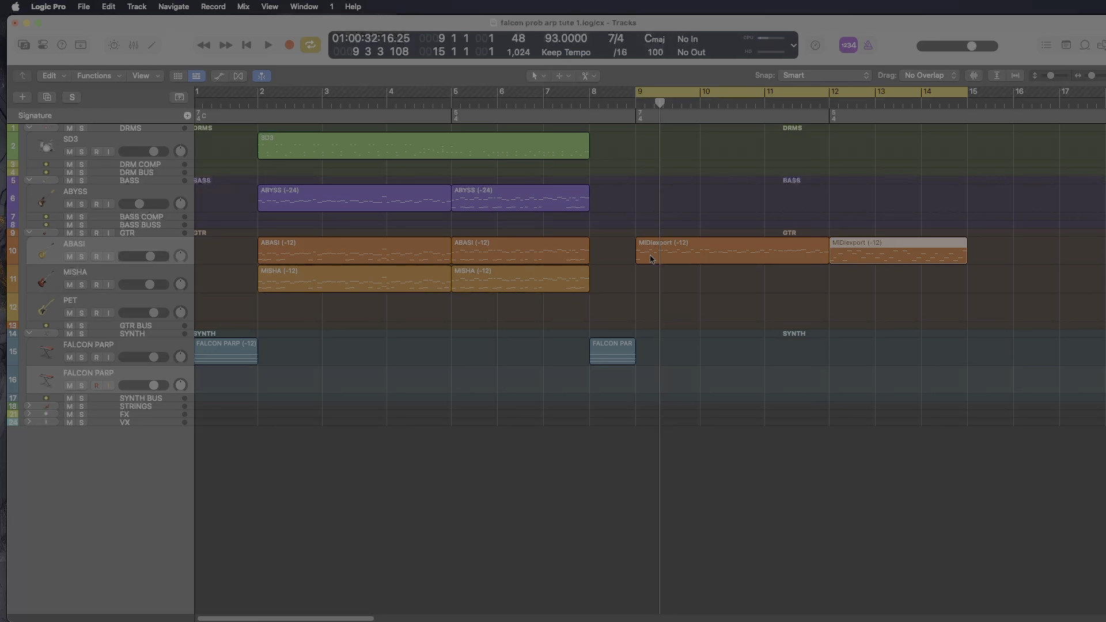
scroll(222, 397, left, 1)
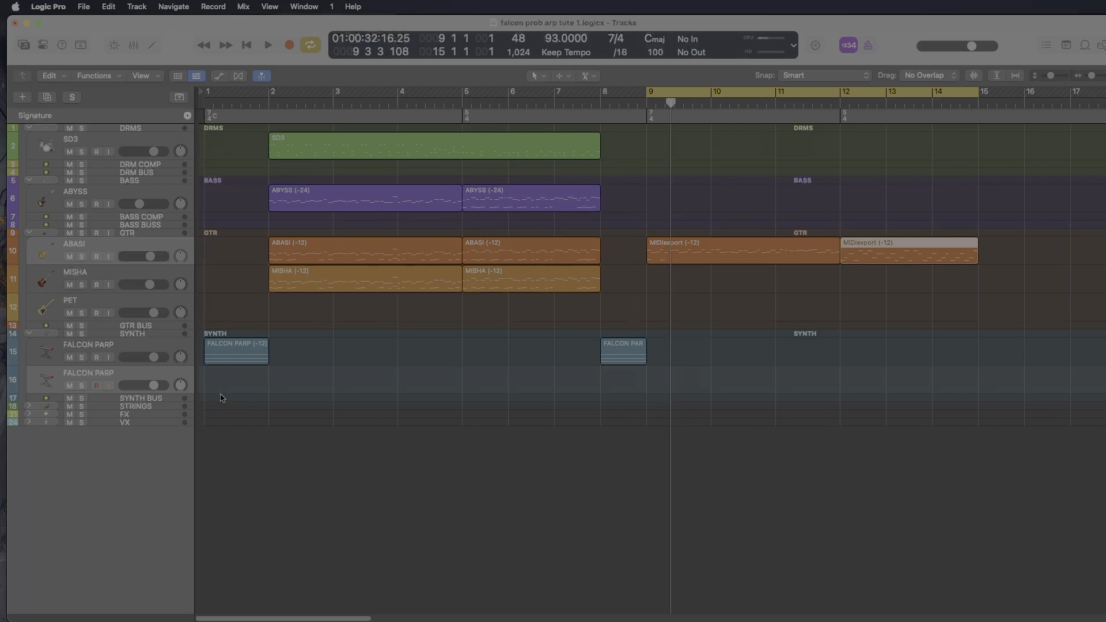
click(240, 350)
key(super+u)
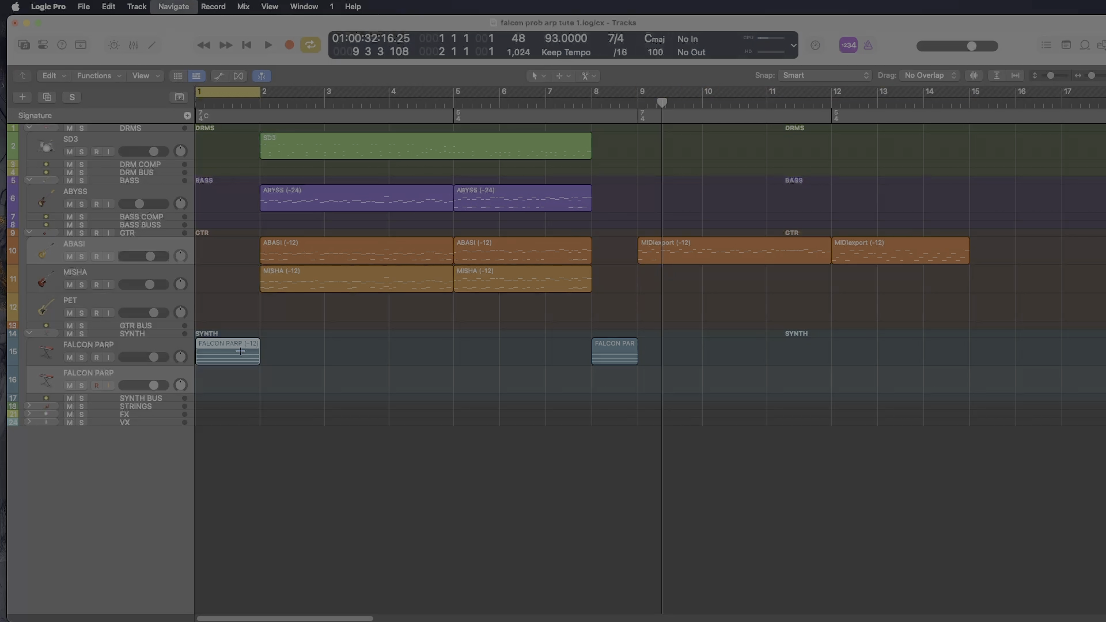
click(81, 357)
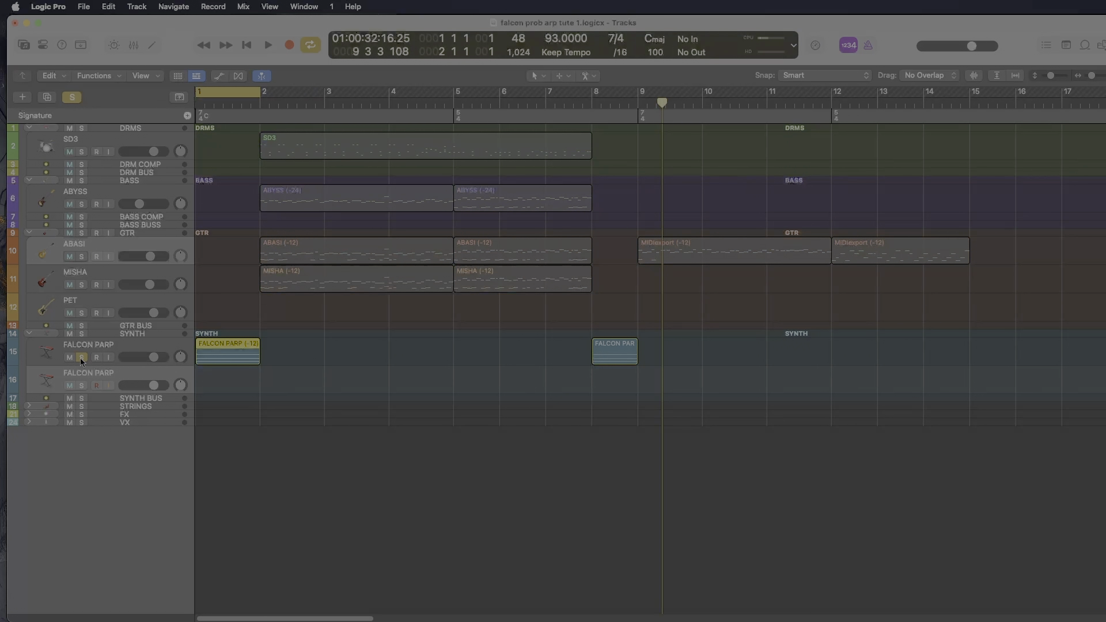
key(space)
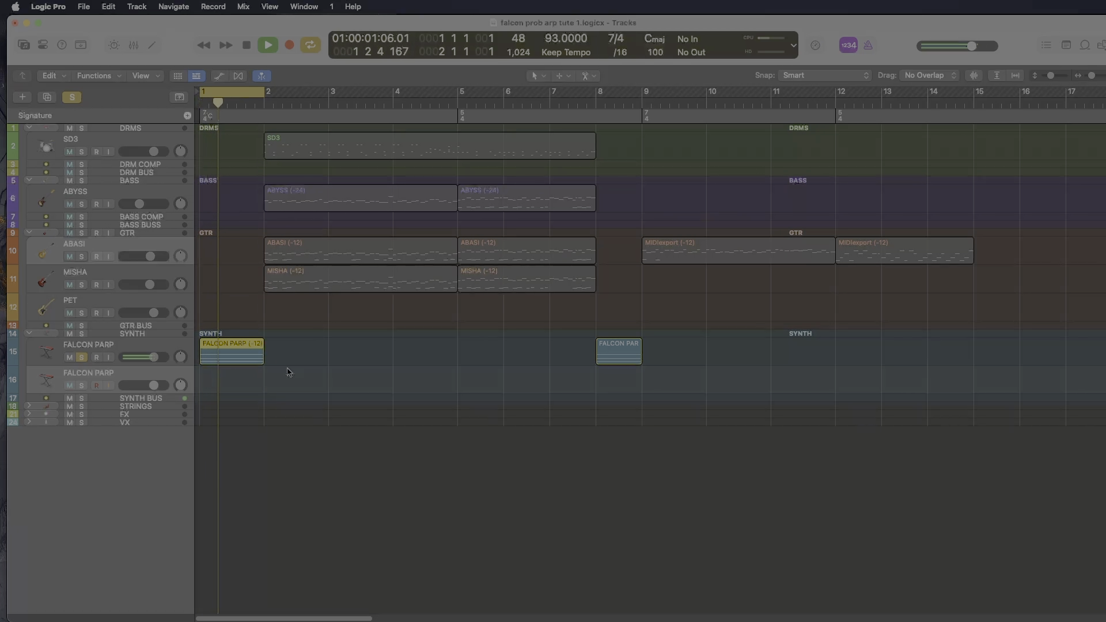
key(space)
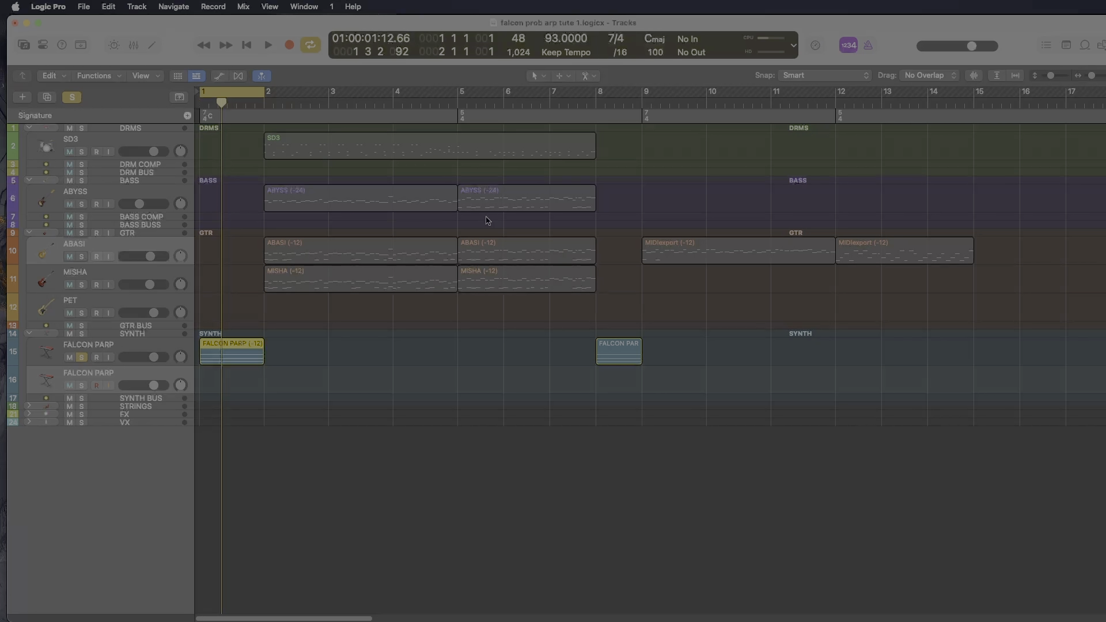
click(82, 357)
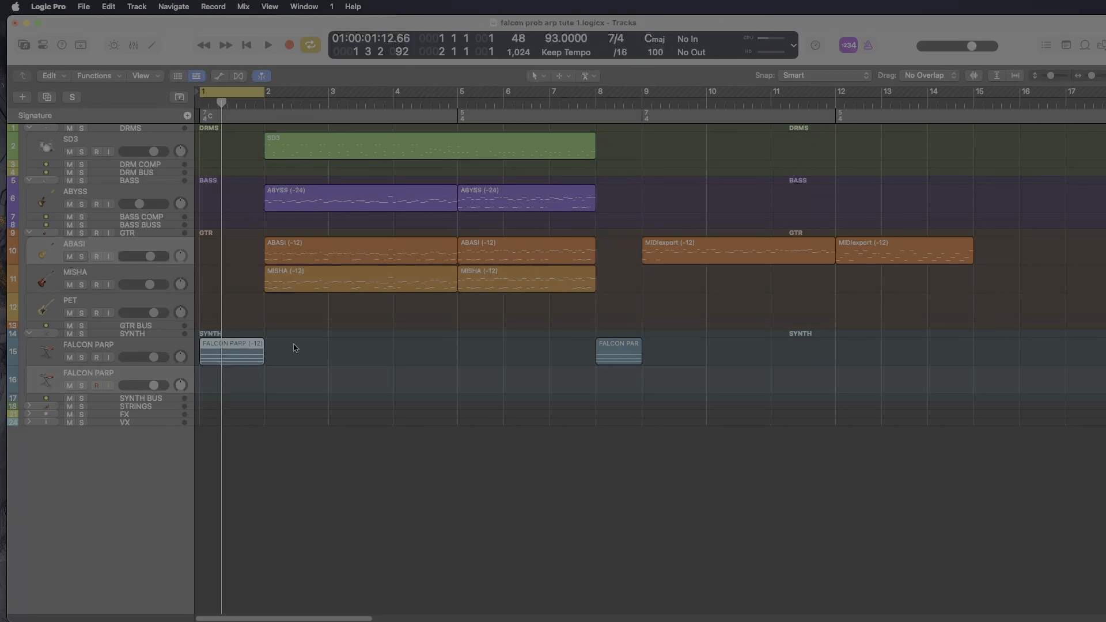
key(c)
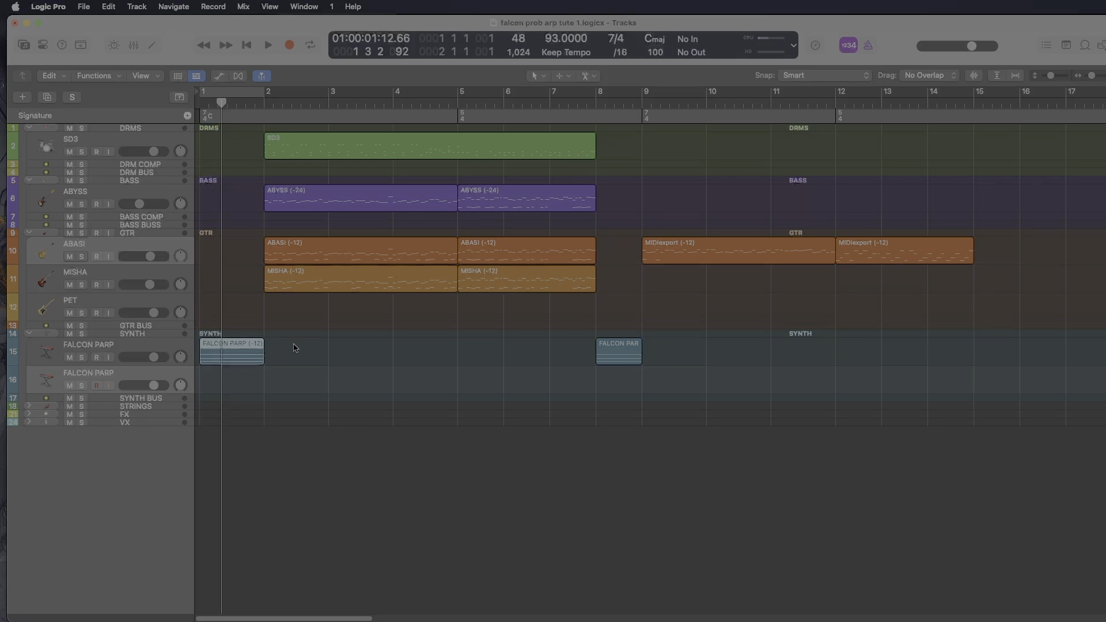